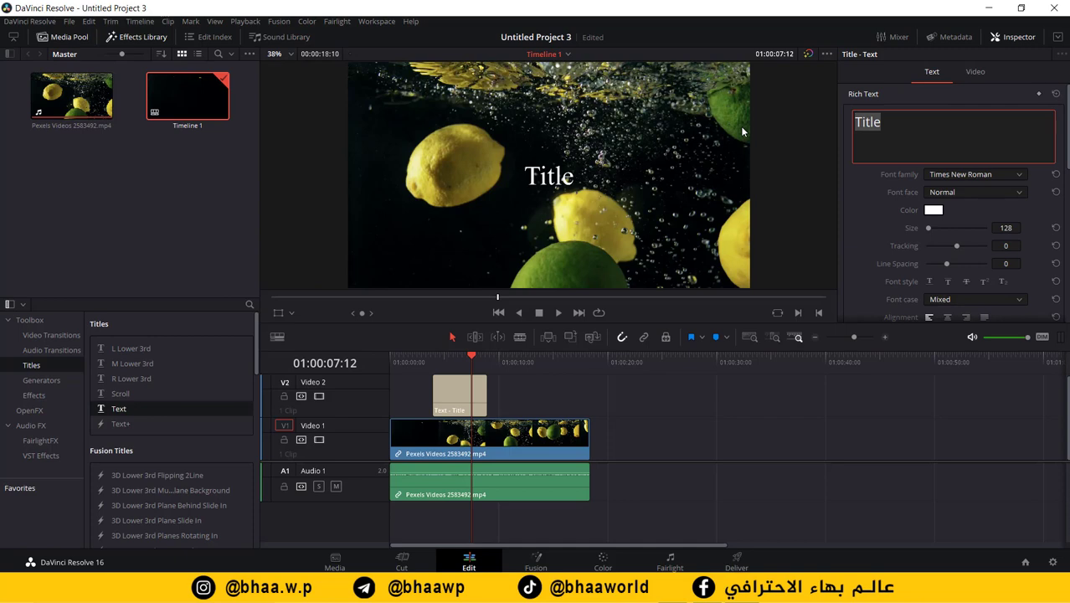
# Change the title text to 'مونتاج الفيديو', set its font face to Bold and size to 269.
pyautogui.write('مون')
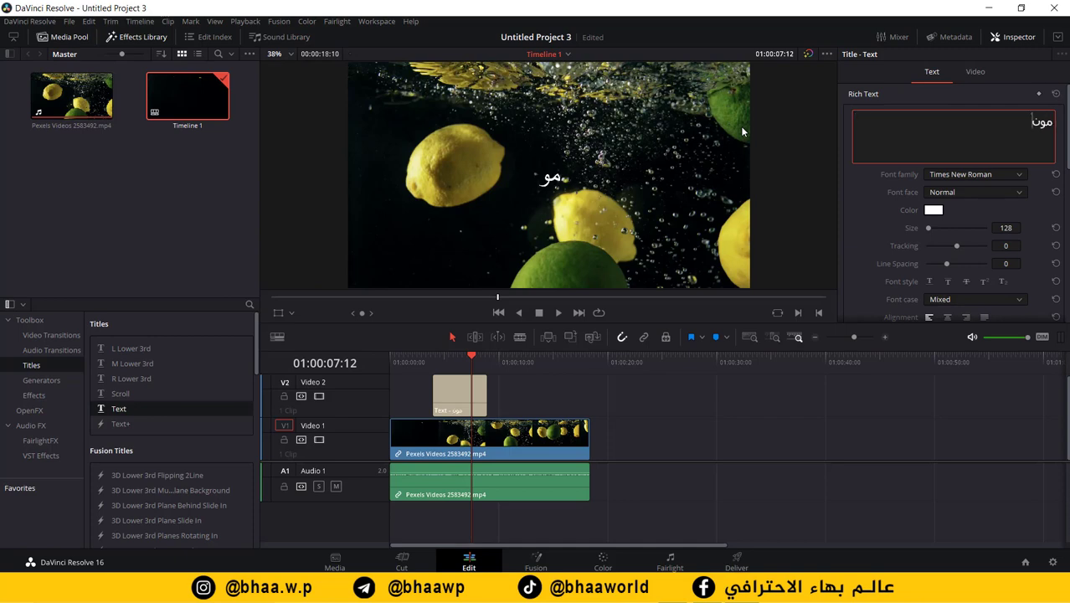
pyautogui.write('تاج الفيديو')
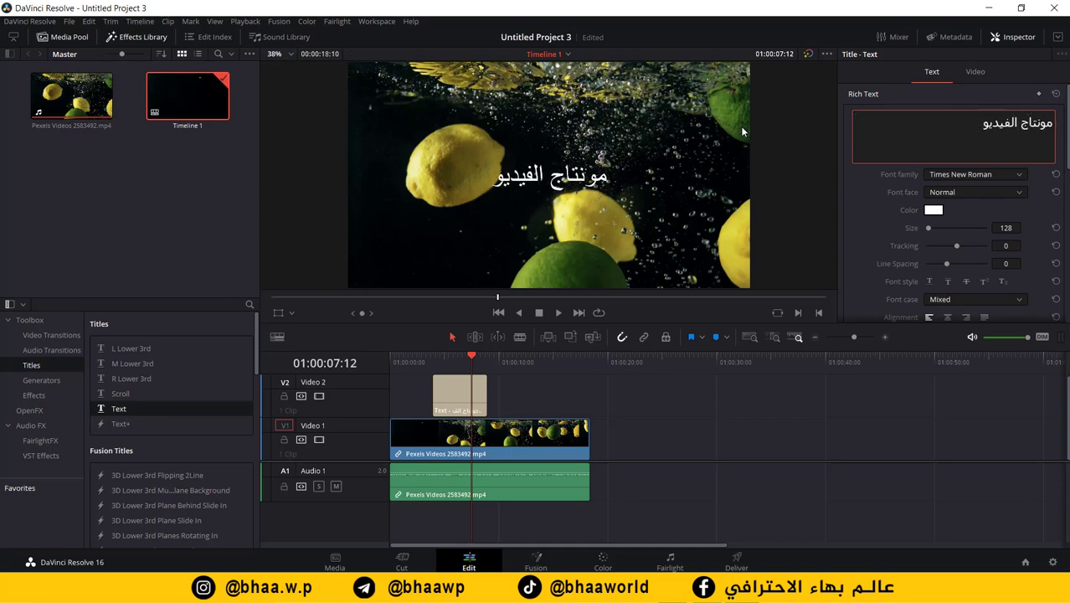
pyautogui.click(982, 193)
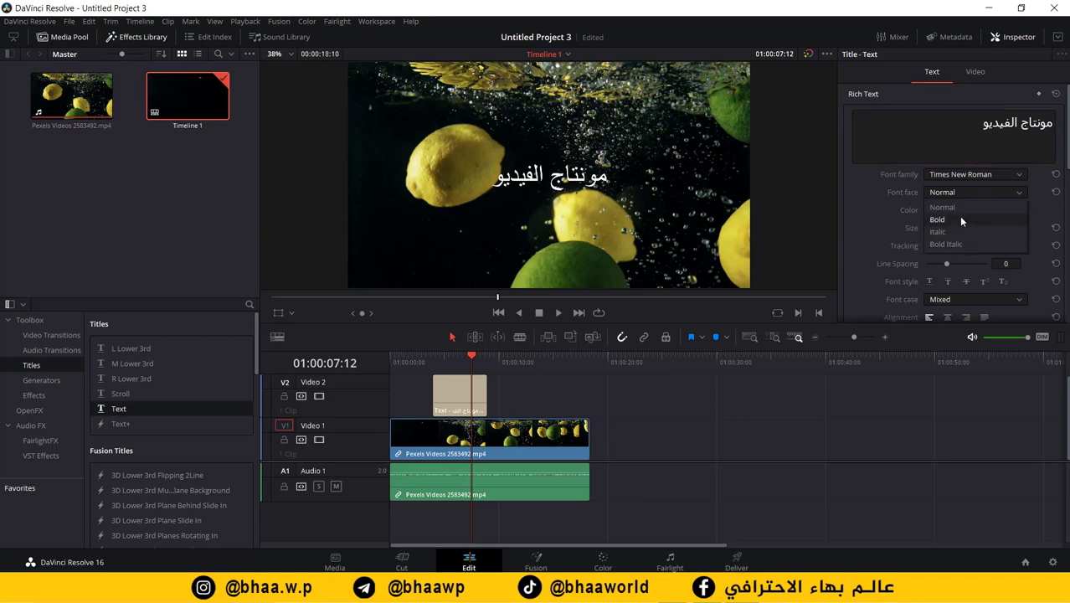
pyautogui.click(959, 218)
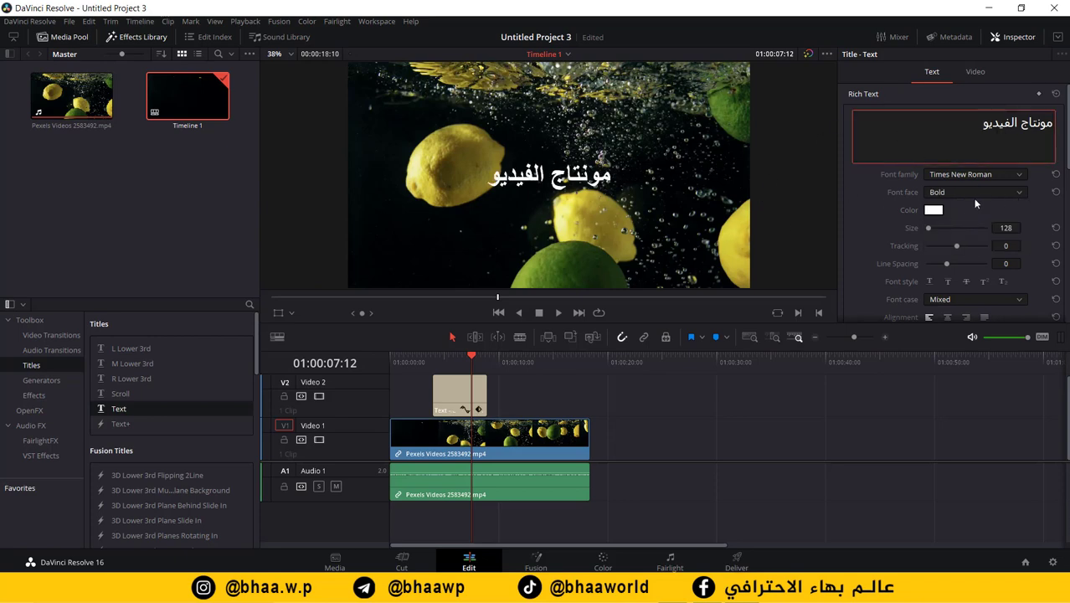
pyautogui.moveTo(928, 229); pyautogui.dragTo(931, 231)
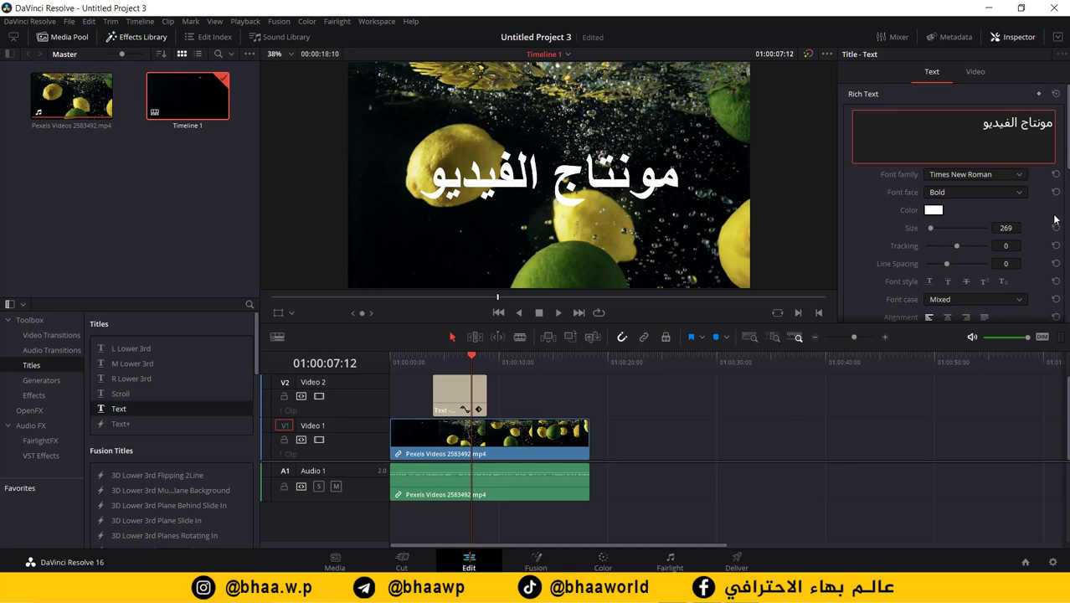
# Look through the Drop Shadow, Stroke and Background settings, then reset the title Size to 128.
pyautogui.scroll(-5, 1066, 147)
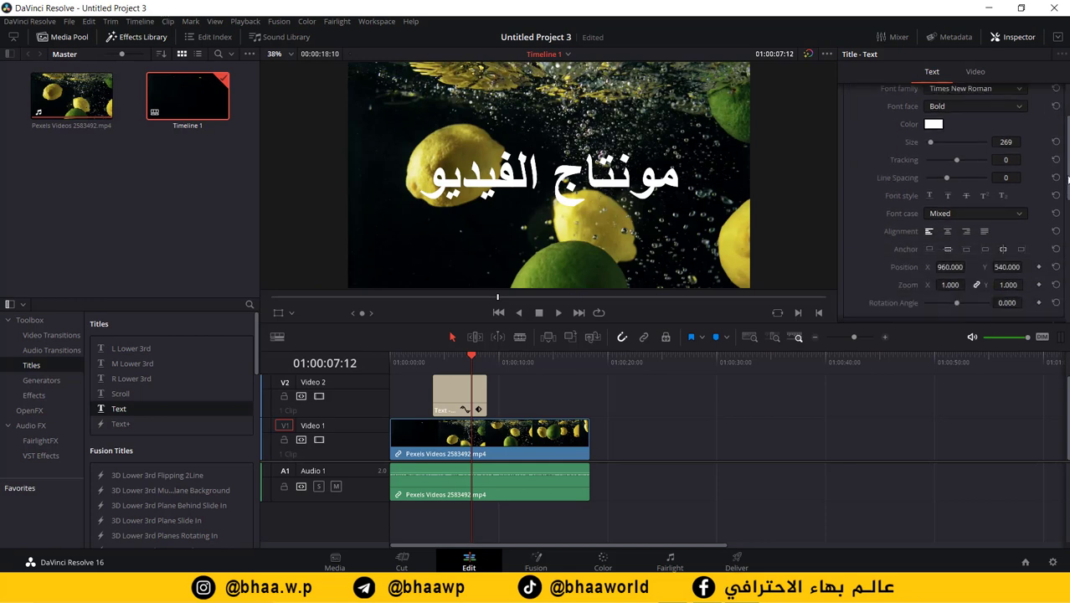
pyautogui.scroll(5, 1067, 147)
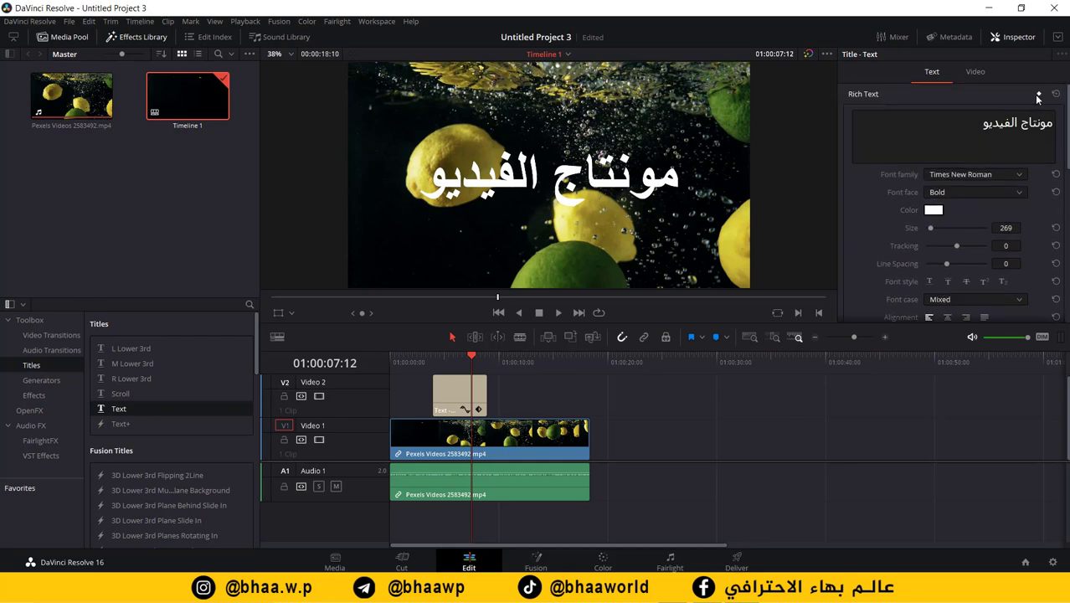
pyautogui.scroll(-5, 929, 277)
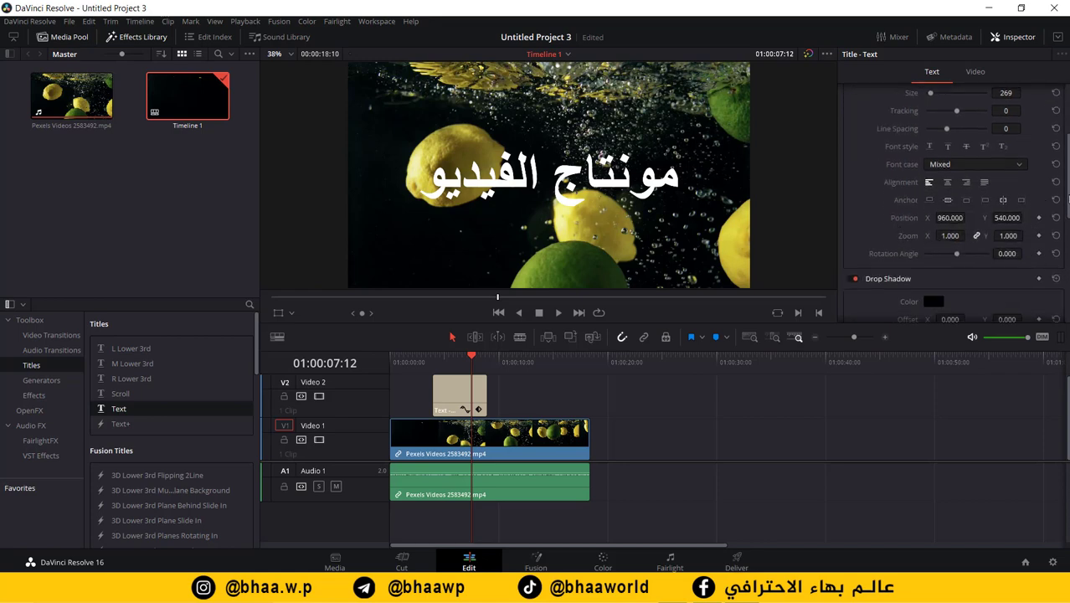
pyautogui.scroll(-4, 930, 209)
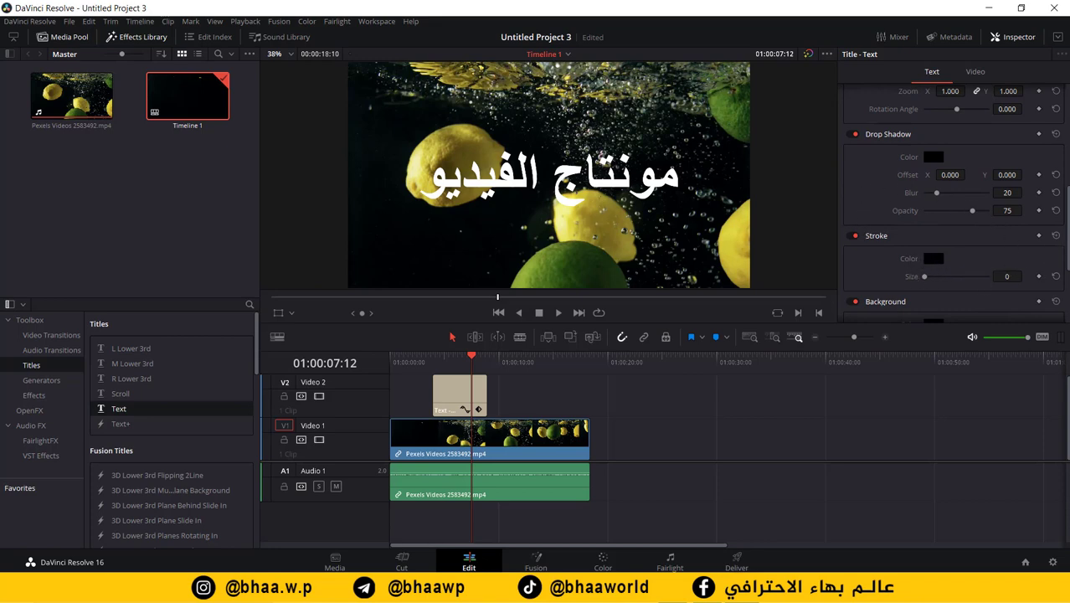
pyautogui.scroll(-2, 1067, 249)
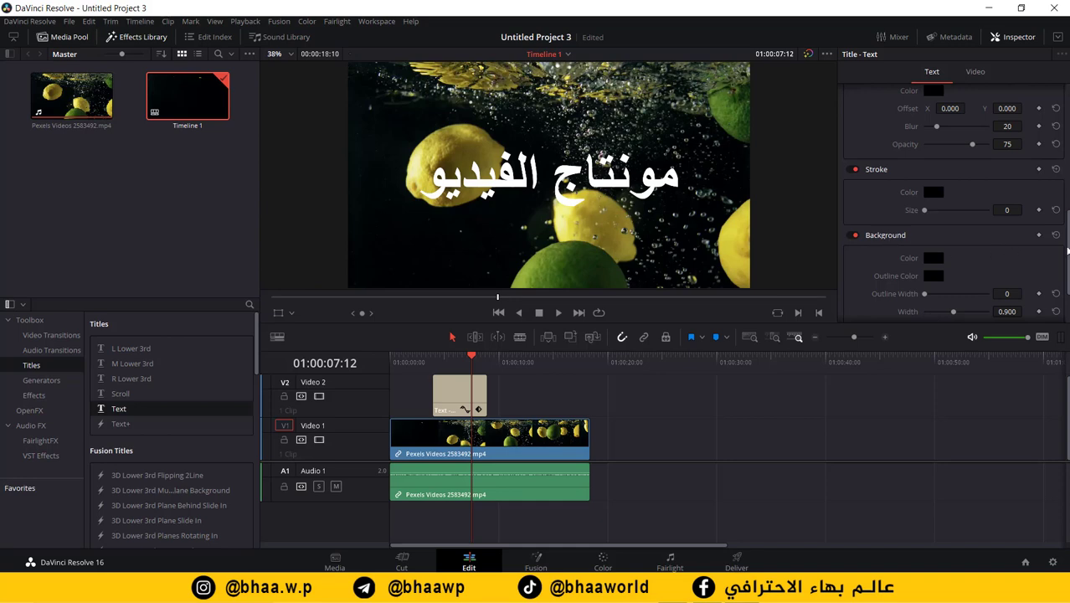
pyautogui.scroll(-1, 925, 255)
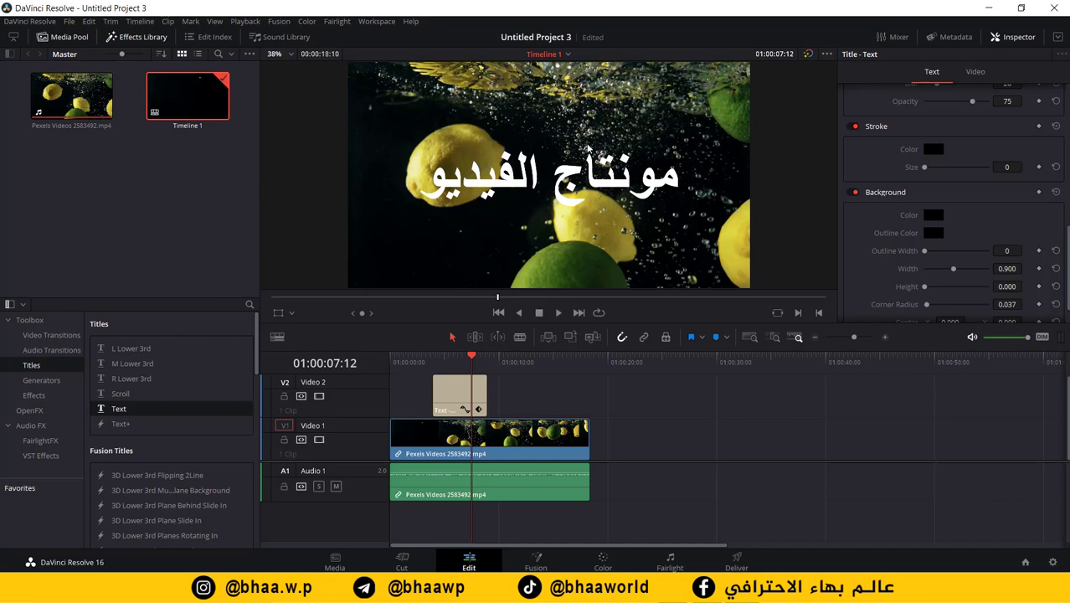
pyautogui.scroll(10, 929, 265)
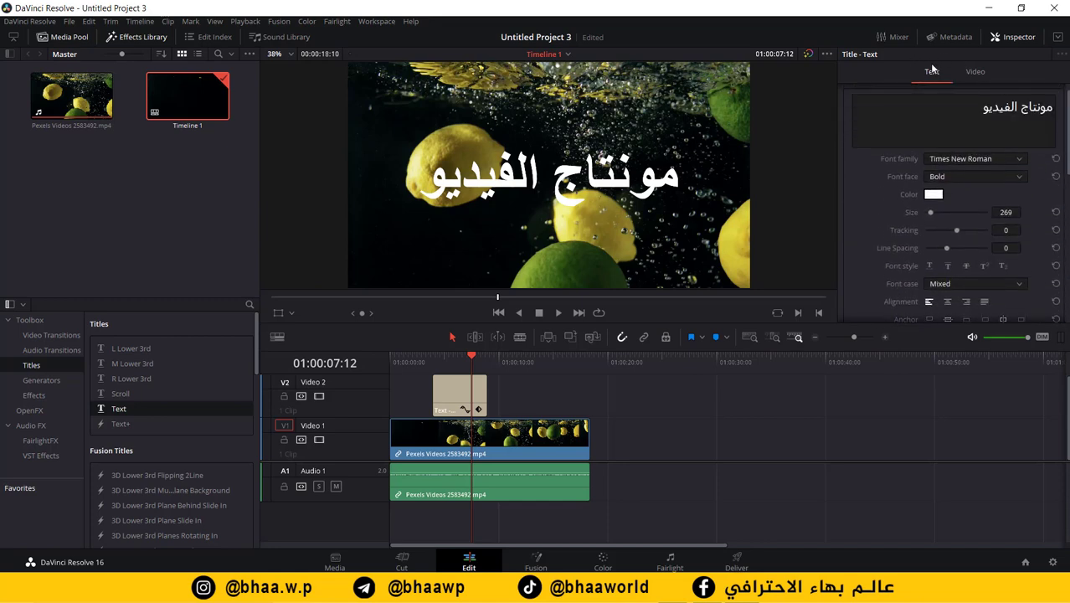
pyautogui.click(1056, 211)
pyautogui.scroll(-3, 926, 260)
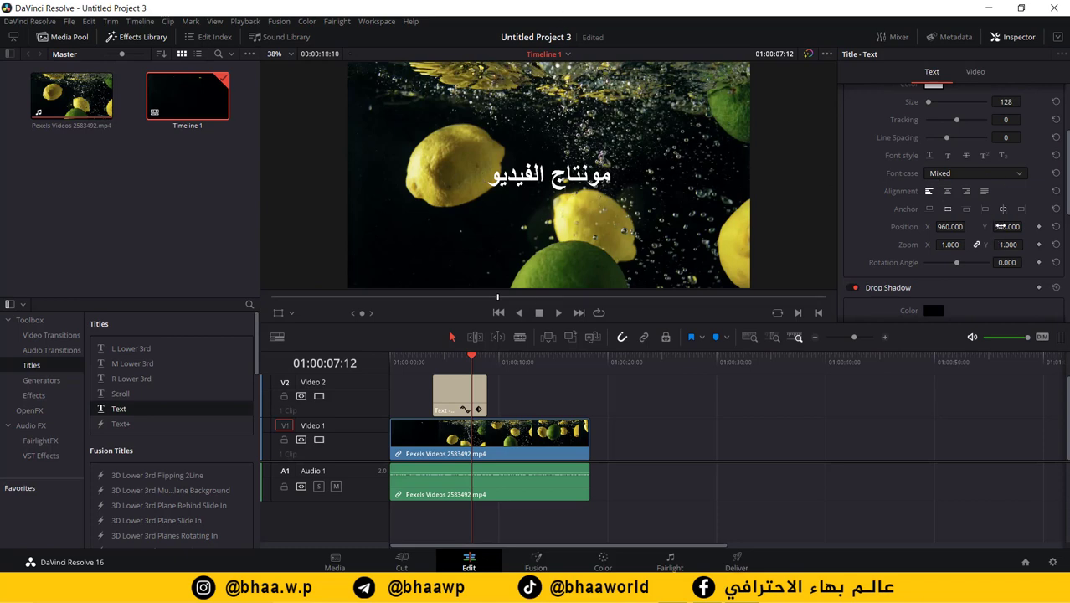
# Set the title Position to X 1104 and Y -93, then scrub the playhead to check it.
pyautogui.moveTo(1000, 226); pyautogui.dragTo(1045, 226)
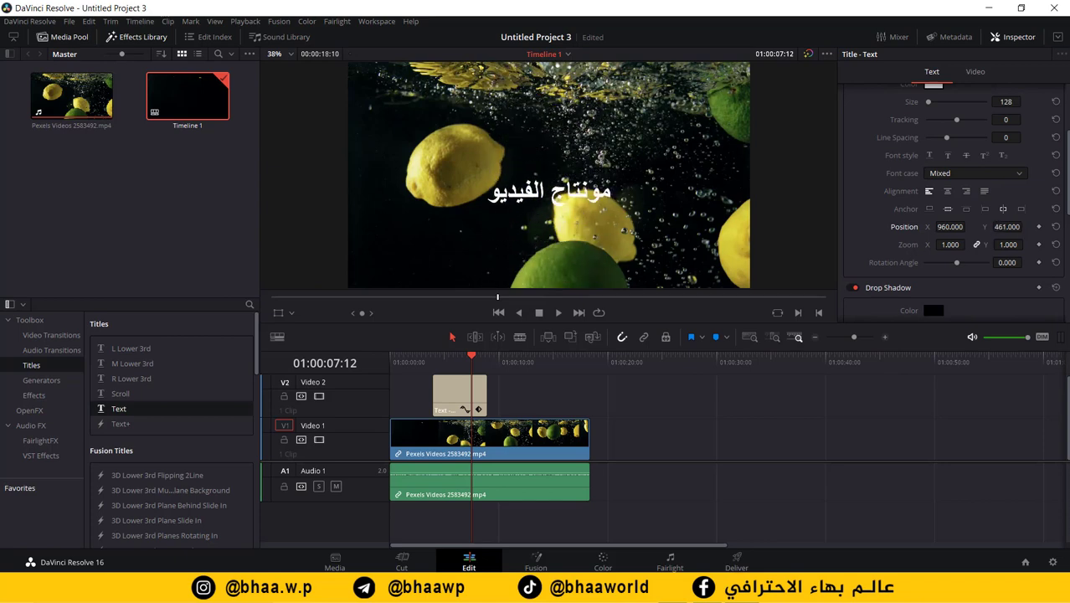
pyautogui.moveTo(954, 226); pyautogui.dragTo(982, 226)
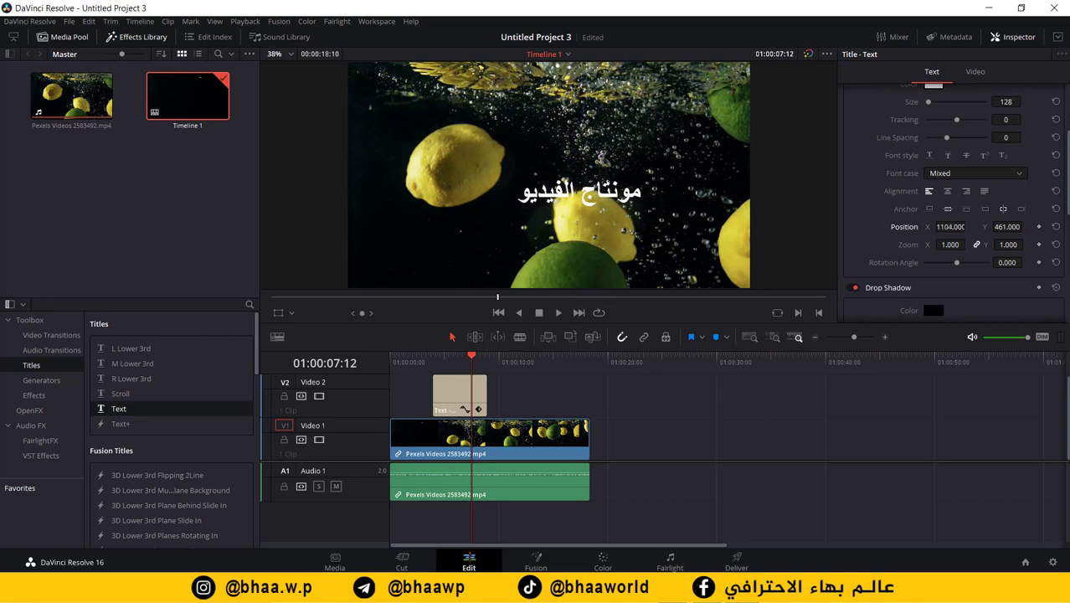
pyautogui.moveTo(1005, 226); pyautogui.dragTo(988, 226)
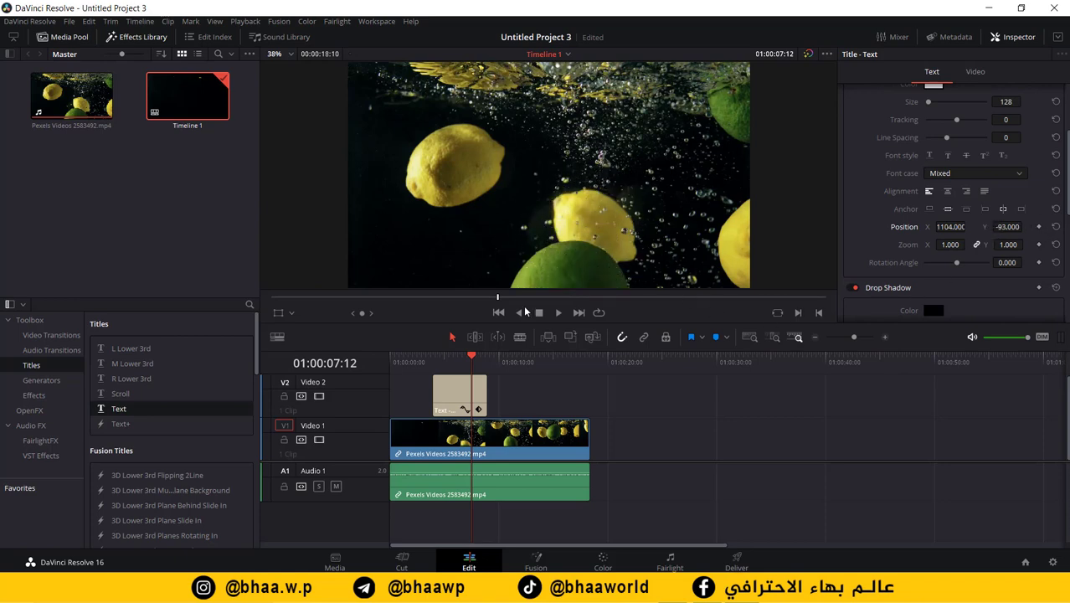
pyautogui.moveTo(471, 358)
pyautogui.mouseDown()
pyautogui.moveTo(412, 358)
pyautogui.moveTo(488, 359)
pyautogui.mouseUp()
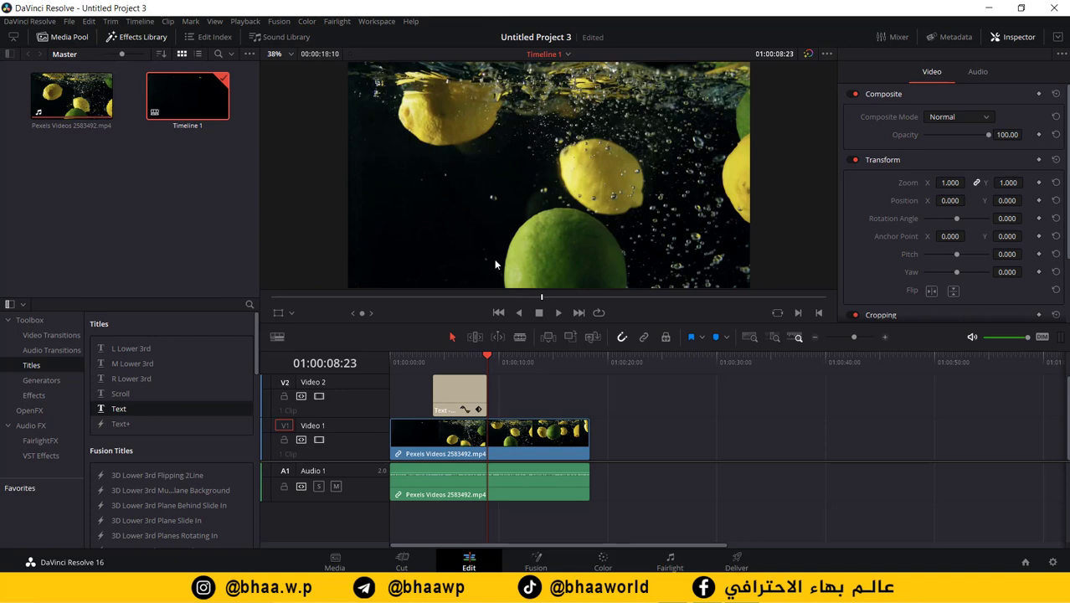
# Keyframe the title's Position Y so it rises from below the frame to centre by 01:00:06:18.
pyautogui.moveTo(486, 358); pyautogui.dragTo(433, 358)
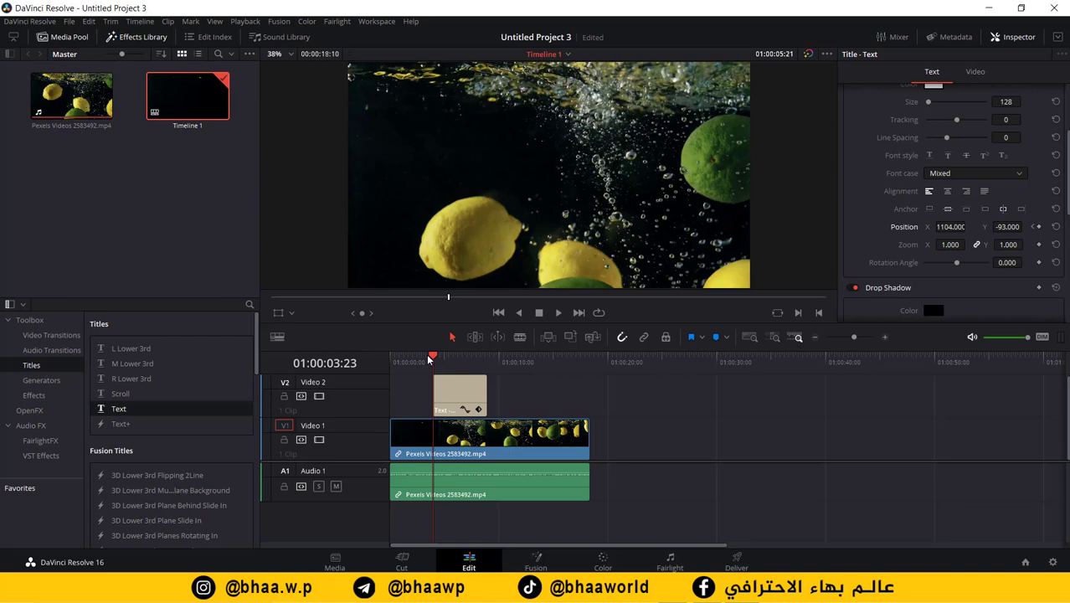
pyautogui.moveTo(435, 358); pyautogui.dragTo(465, 360)
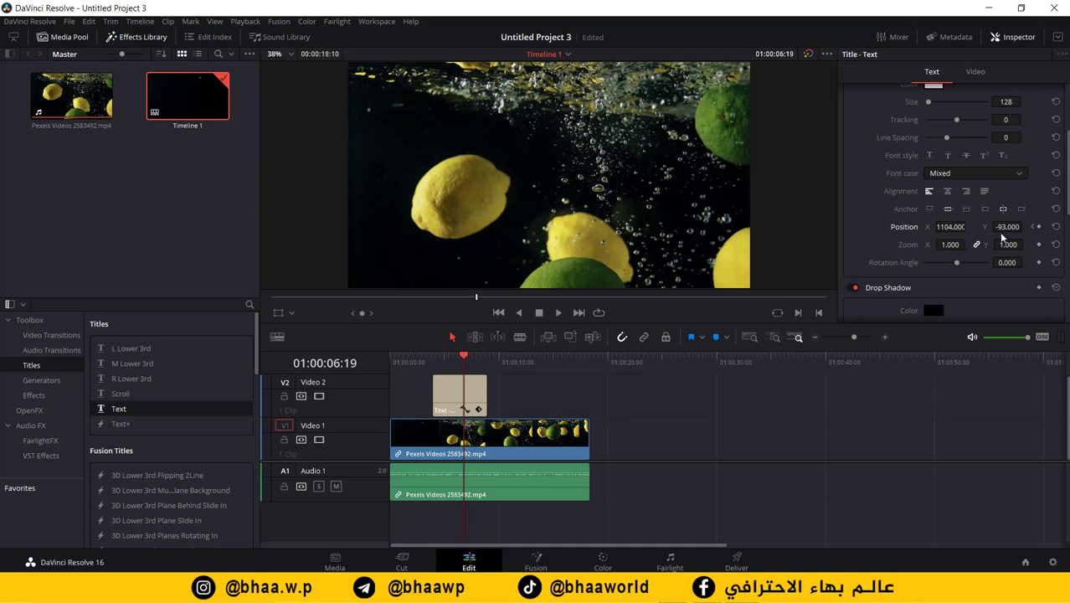
pyautogui.moveTo(1007, 226); pyautogui.dragTo(1002, 226)
pyautogui.moveTo(1007, 226); pyautogui.dragTo(1060, 226)
# Play back the rising animation, then delete the Arabic title clip from Video 2.
pyautogui.moveTo(469, 358); pyautogui.dragTo(439, 358)
pyautogui.press('space')
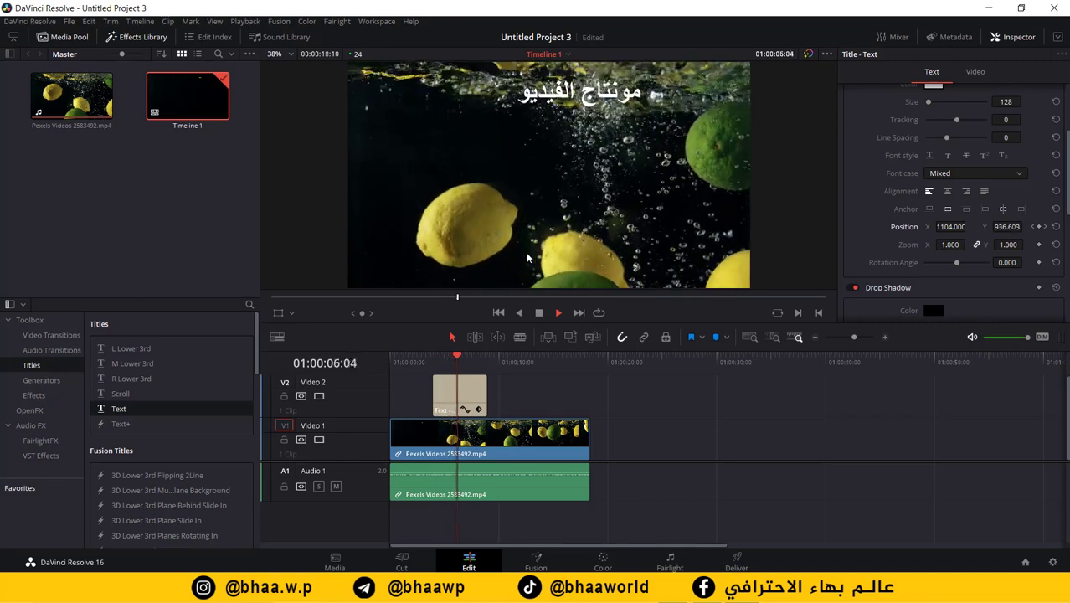
pyautogui.press('space')
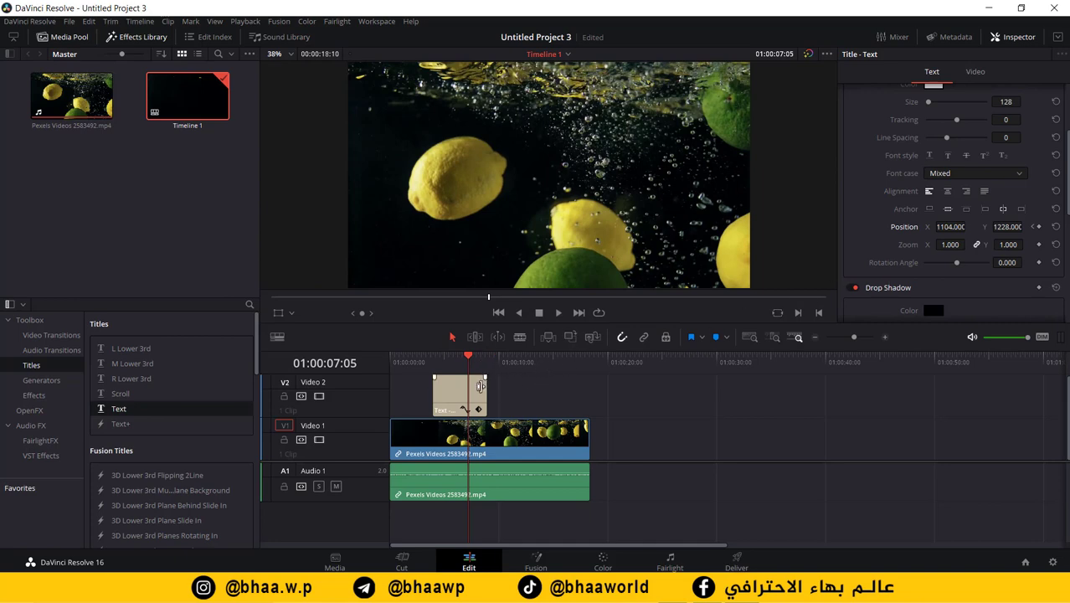
pyautogui.click(456, 383)
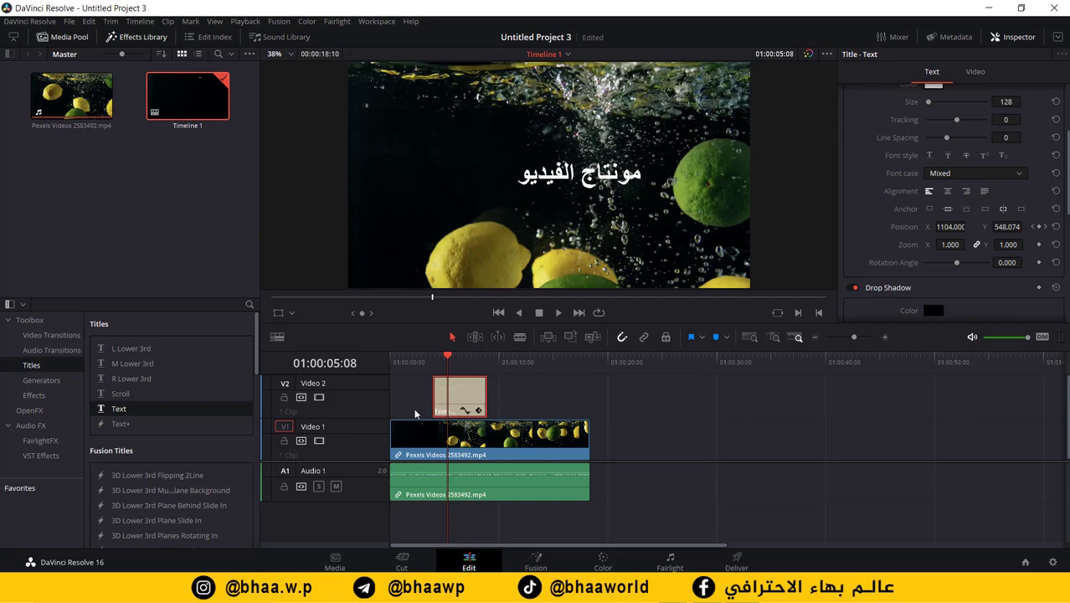
pyautogui.press('Delete')
# Place a Text title on Video 1 at 01:00:22:23 and enlarge its Title text to size 384.
pyautogui.click(639, 366)
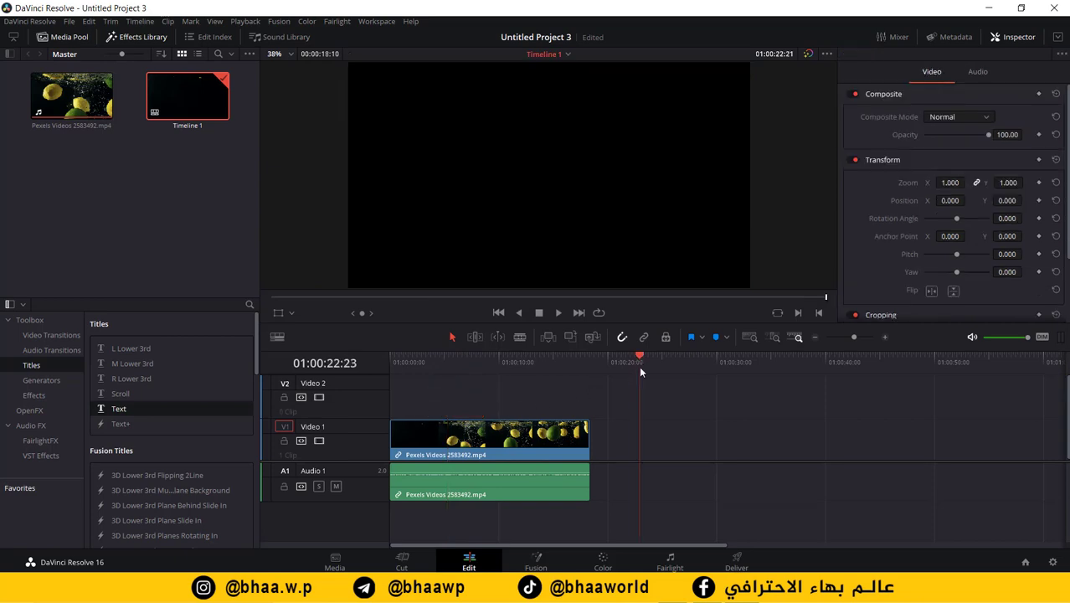
pyautogui.moveTo(119, 412); pyautogui.dragTo(624, 433)
pyautogui.click(545, 180)
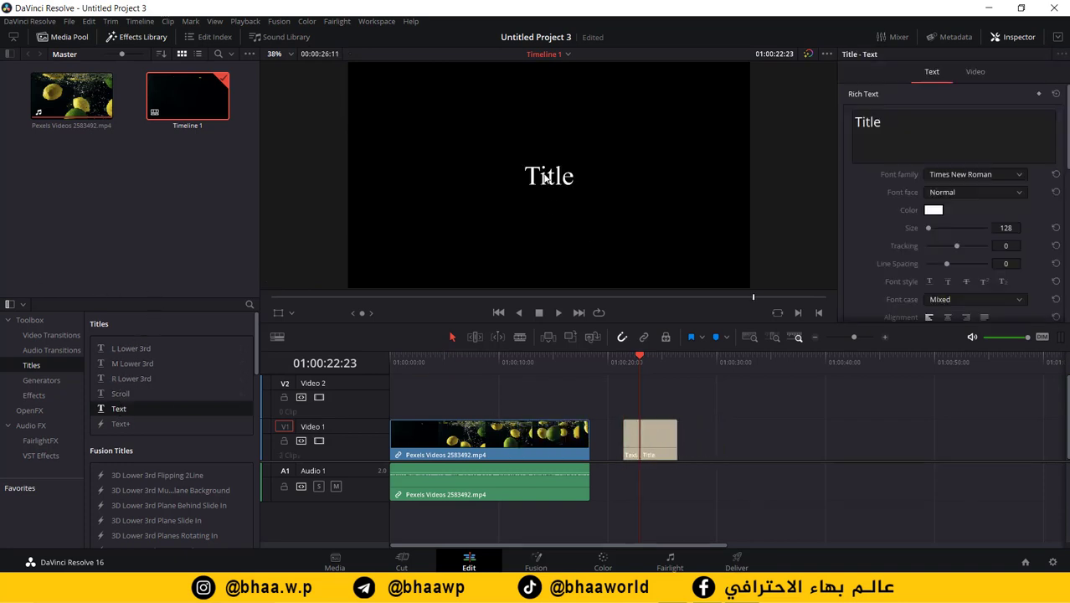
pyautogui.moveTo(927, 230); pyautogui.dragTo(930, 228)
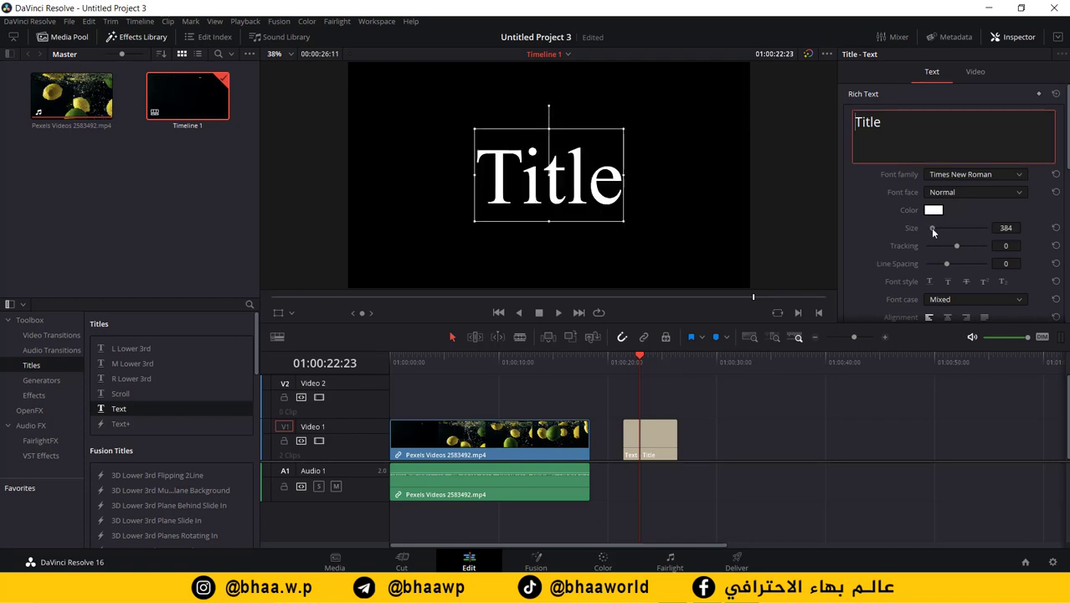
pyautogui.click(724, 436)
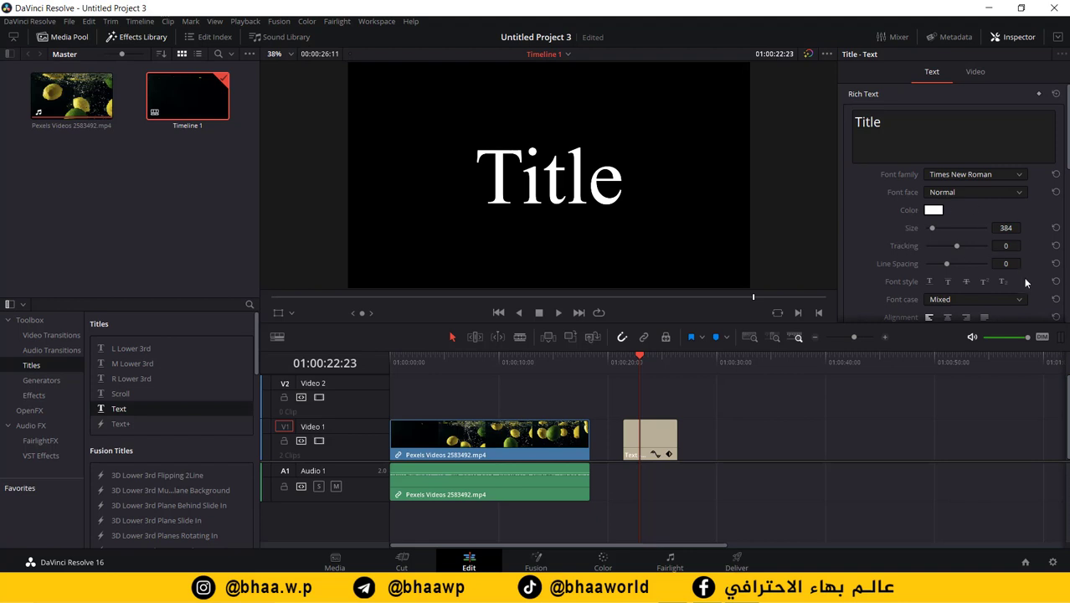
pyautogui.scroll(-5, 929, 251)
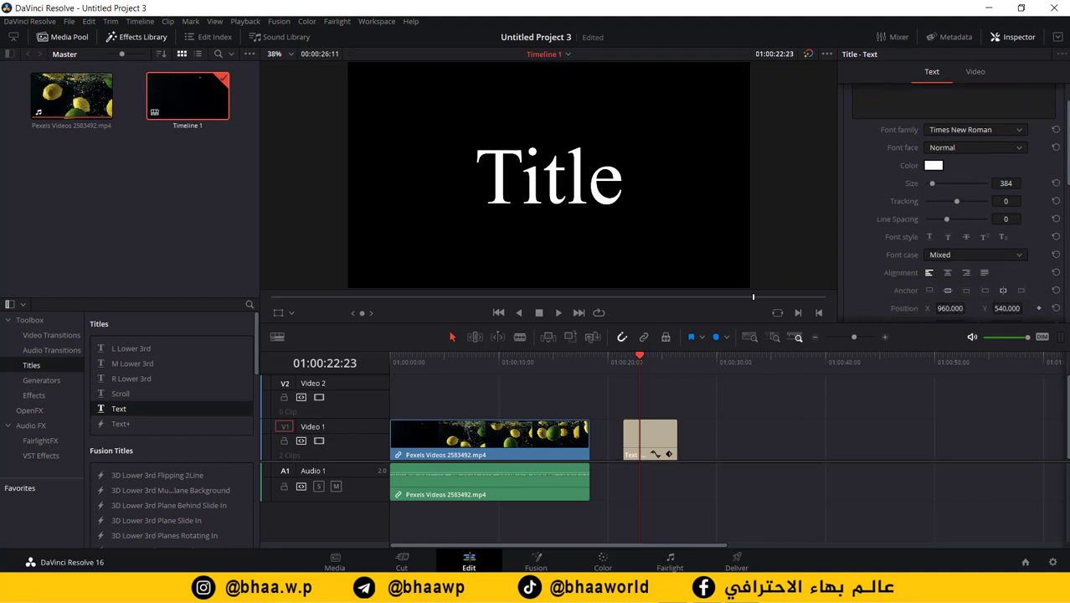
pyautogui.scroll(-1, 929, 237)
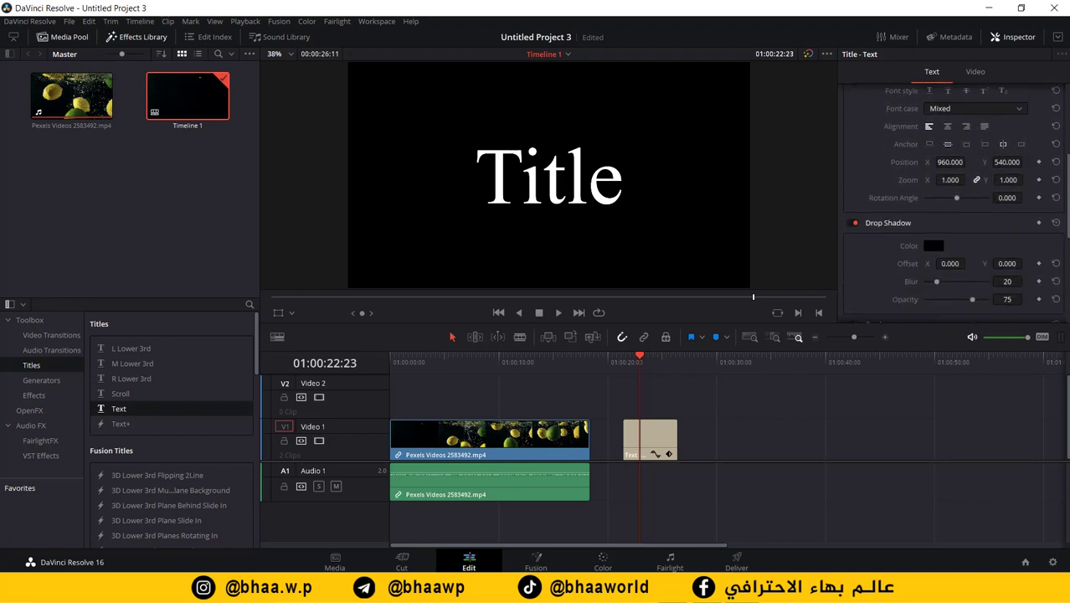
# Set the title zoom to 0.250 and keyframe it on the text clip's first frame.
pyautogui.moveTo(952, 180)
pyautogui.mouseDown()
pyautogui.moveTo(969, 178)
pyautogui.moveTo(950, 179)
pyautogui.mouseUp()
pyautogui.click(950, 178)
pyautogui.write('0.0')
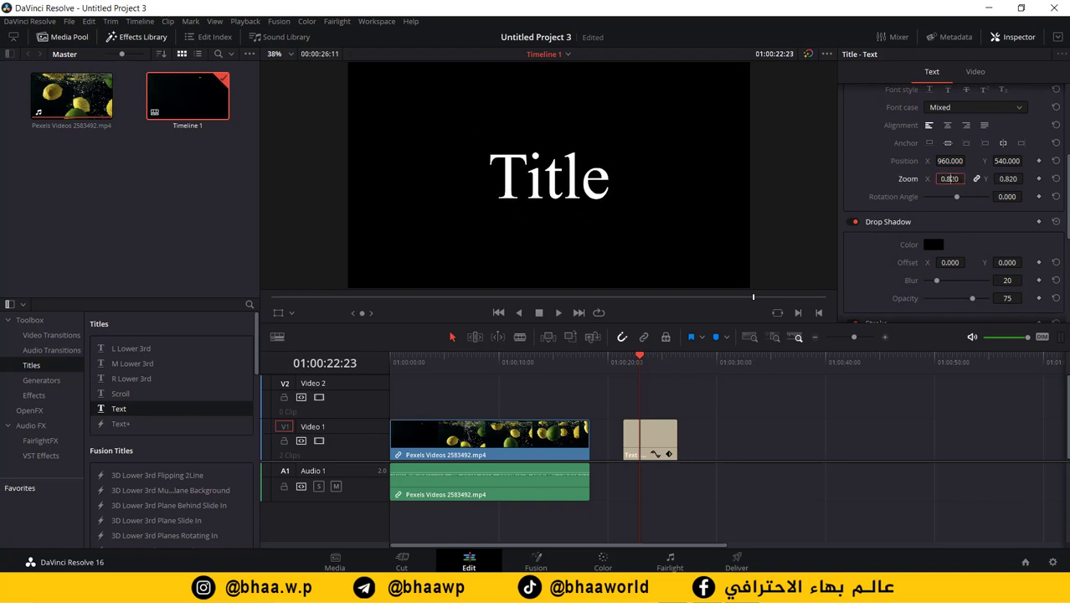
pyautogui.write('25')
pyautogui.press('Return')
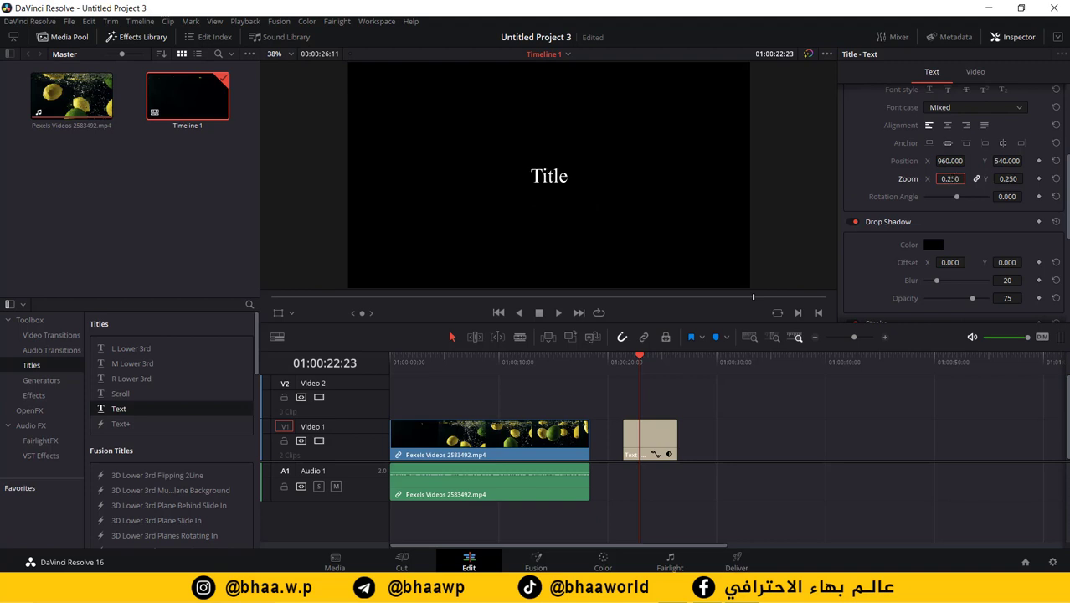
pyautogui.click(1006, 178)
pyautogui.moveTo(640, 359); pyautogui.dragTo(624, 360)
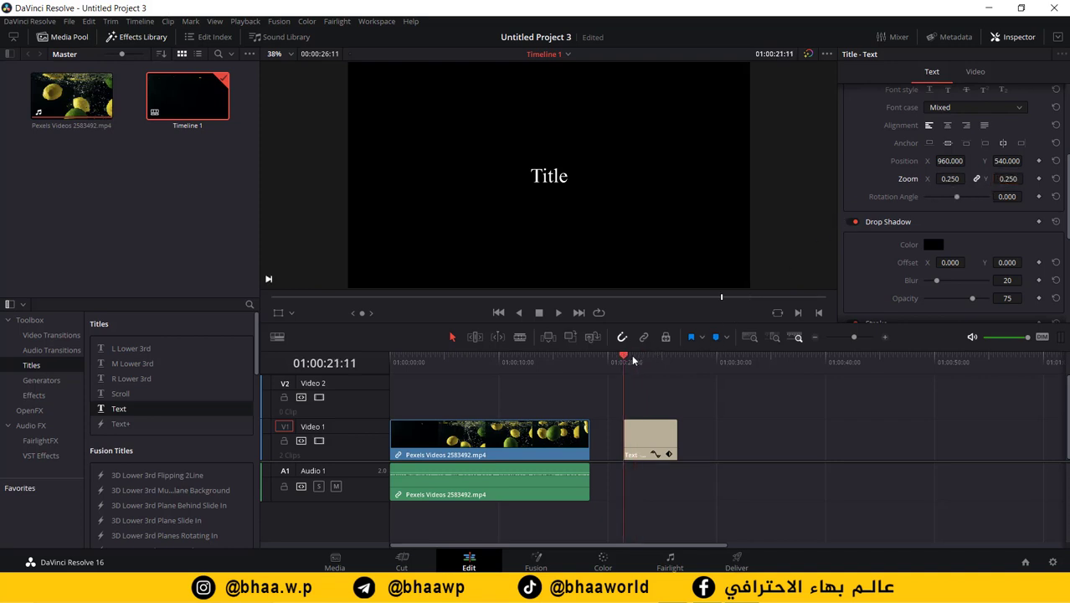
pyautogui.click(633, 360)
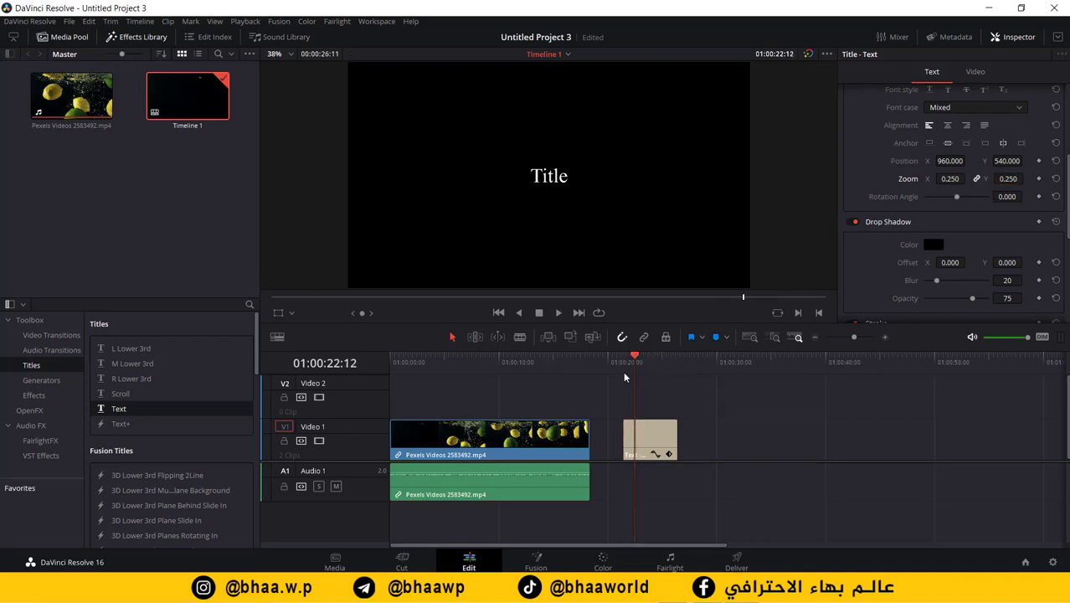
pyautogui.moveTo(636, 358); pyautogui.dragTo(624, 360)
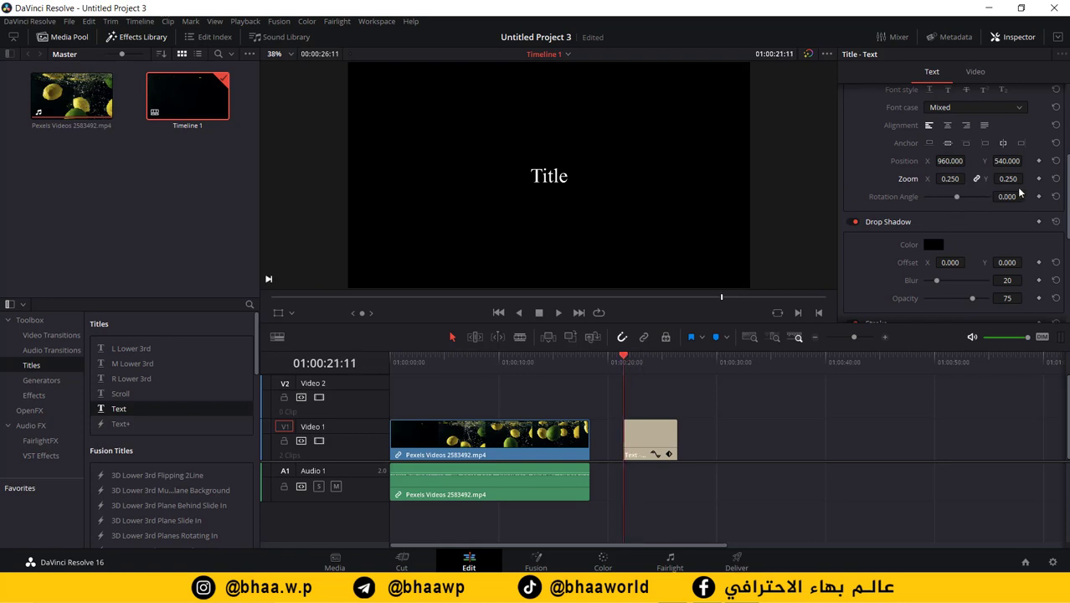
pyautogui.click(1038, 178)
# Animate the zoom up to 1.280 at 01:00:23:10 and play back the growth.
pyautogui.moveTo(624, 358); pyautogui.dragTo(645, 359)
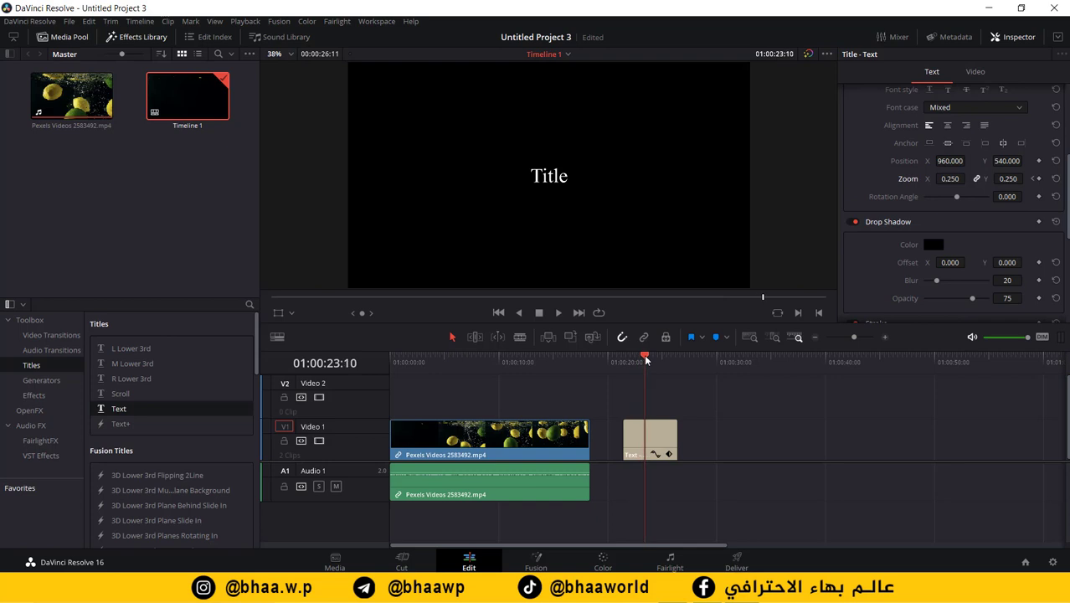
pyautogui.click(955, 179)
pyautogui.write('0.76')
pyautogui.press('Return')
pyautogui.moveTo(949, 178); pyautogui.dragTo(1003, 178)
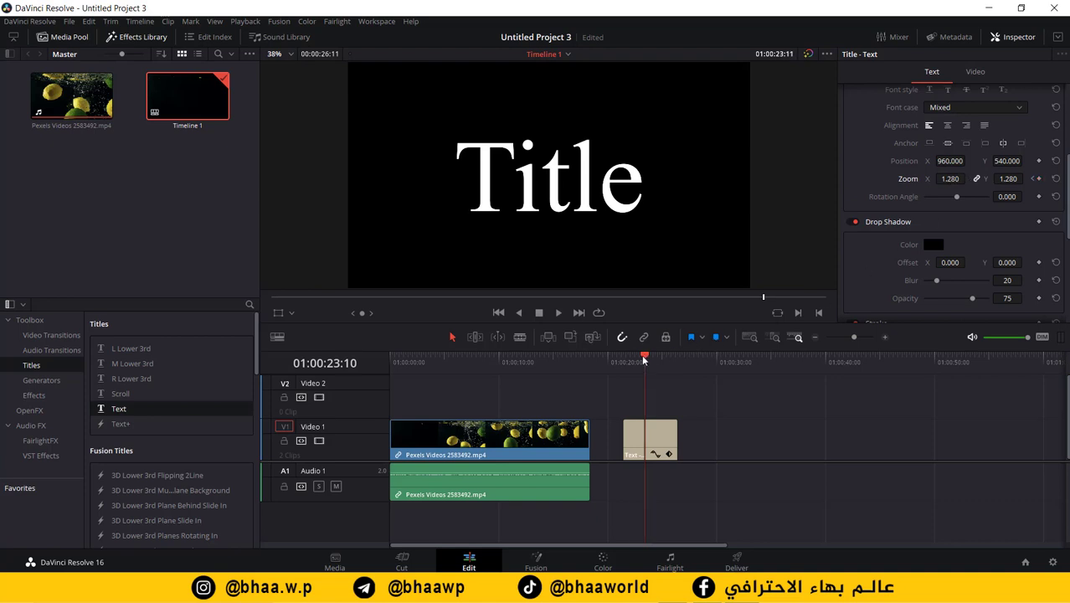
pyautogui.moveTo(643, 359); pyautogui.dragTo(630, 363)
pyautogui.press('space')
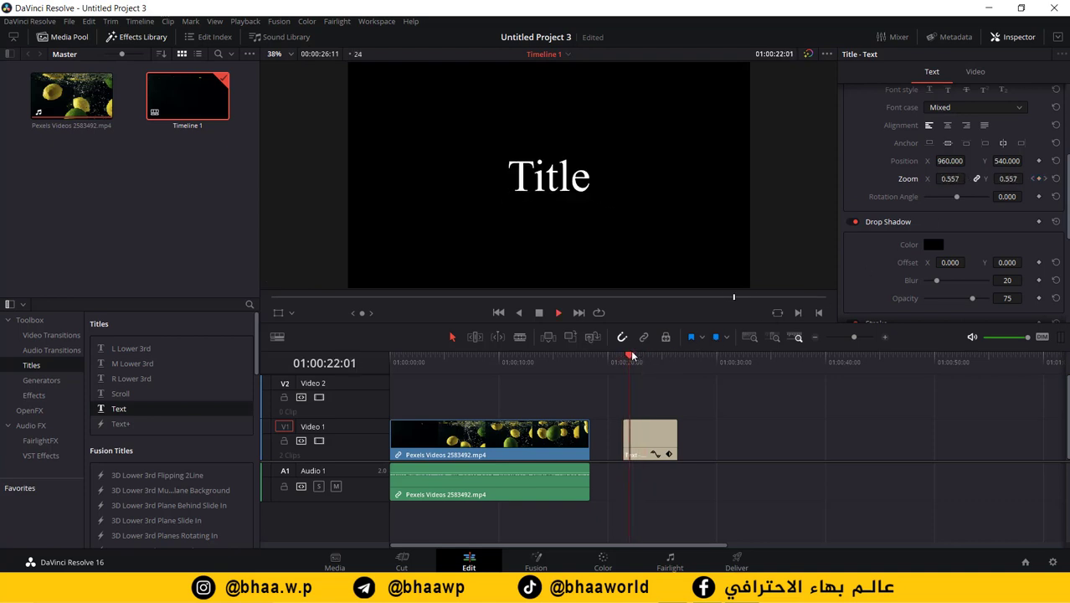
pyautogui.press('space')
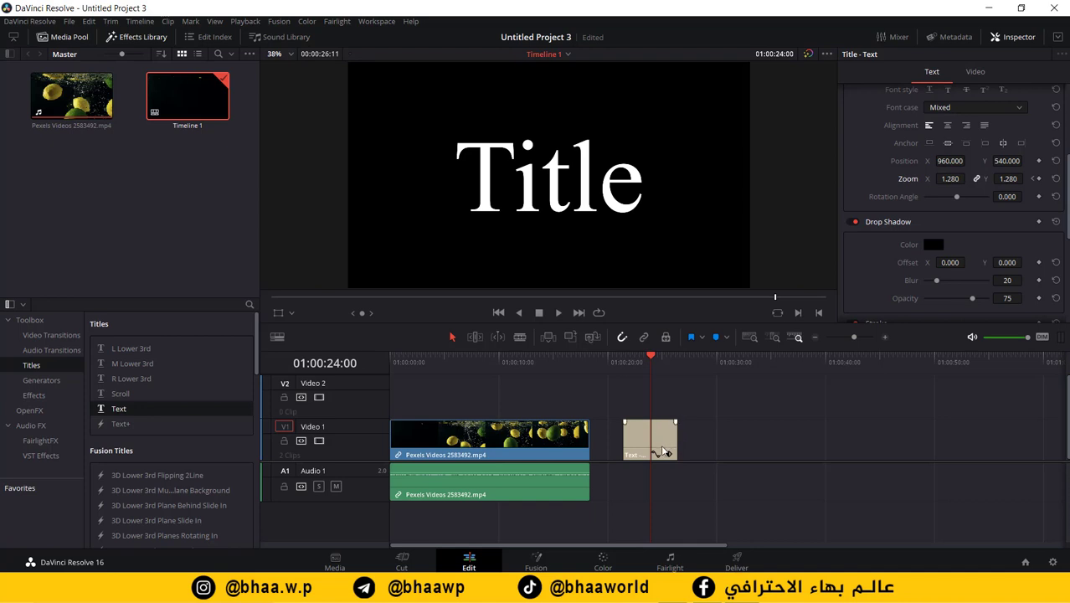
# Paste a copy of the Text clip further right on Video 1, around 01:00:31:06.
pyautogui.hotkey('ctrl', 'v')
pyautogui.moveTo(680, 436); pyautogui.dragTo(725, 436)
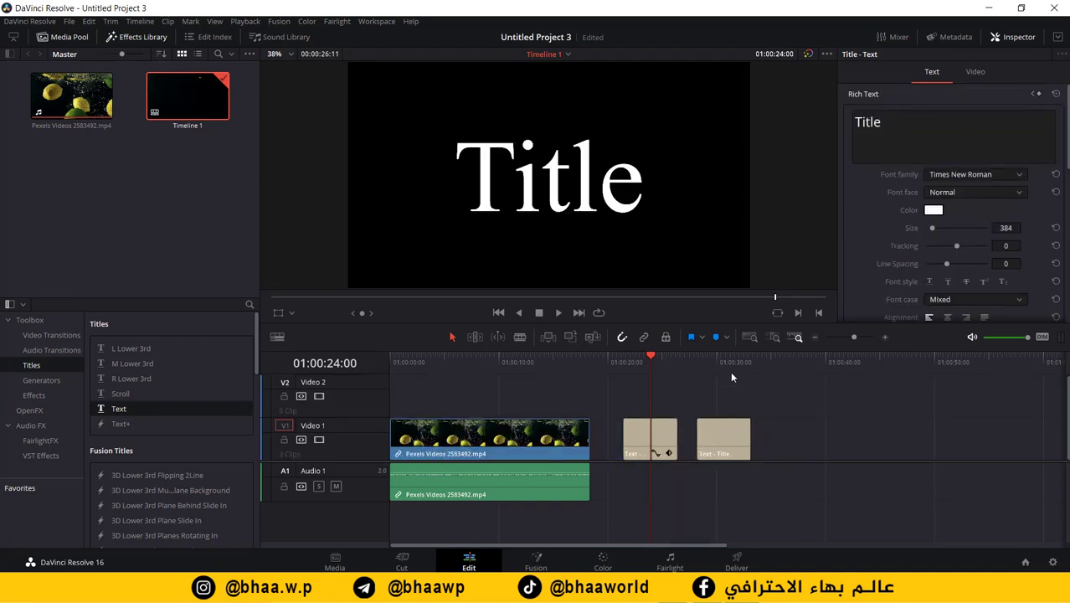
pyautogui.click(730, 361)
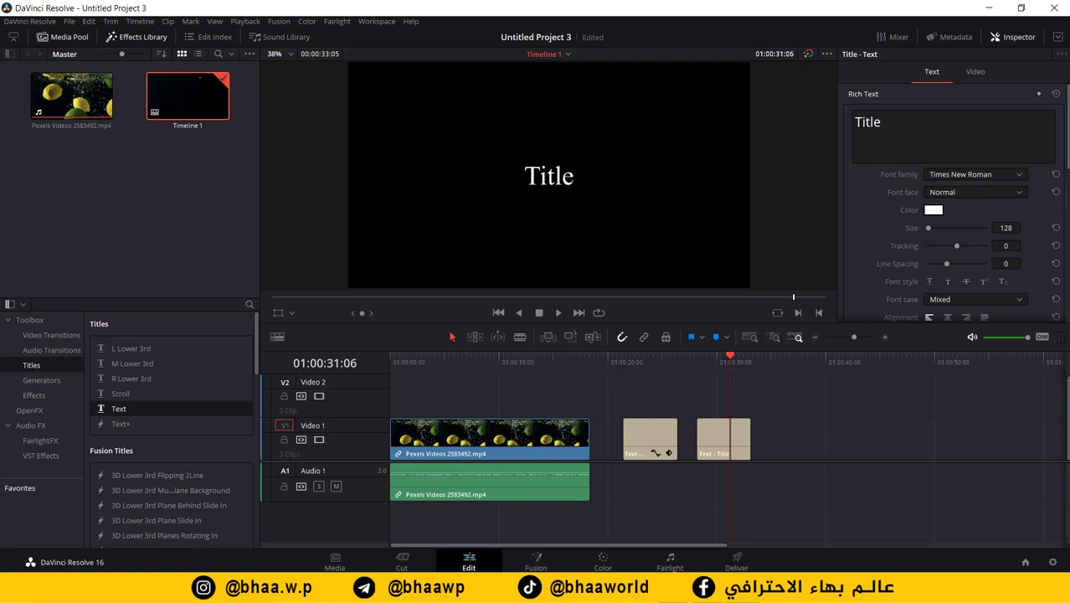
# Try rotating the pasted title, then reset its Rotation Angle to 0.
pyautogui.scroll(-5, 930, 292)
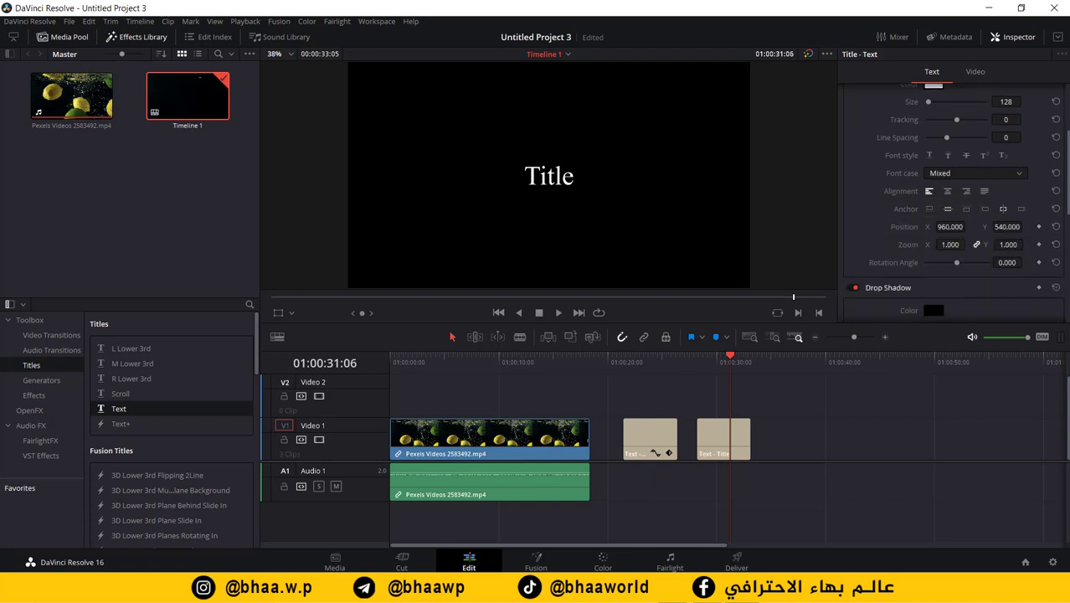
pyautogui.scroll(-3, 929, 279)
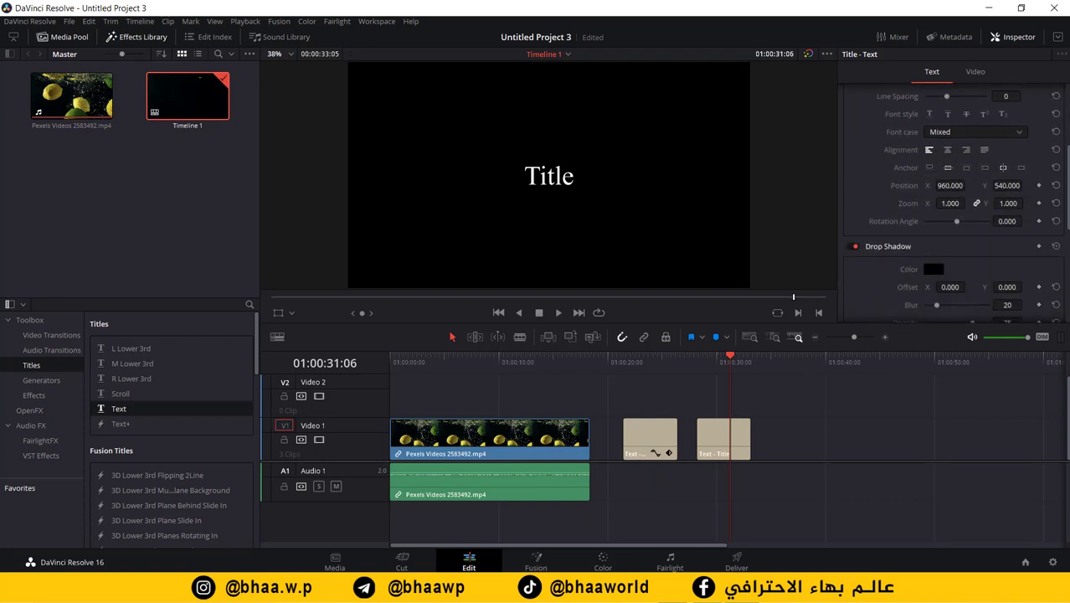
pyautogui.scroll(-1, 929, 244)
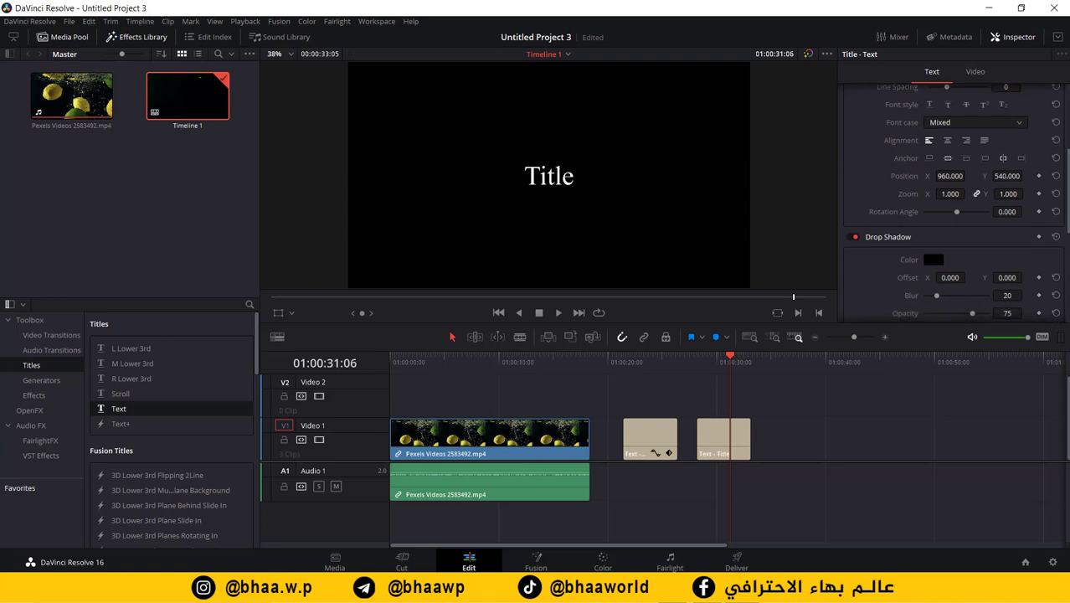
pyautogui.moveTo(959, 212); pyautogui.dragTo(942, 228)
pyautogui.click(1055, 211)
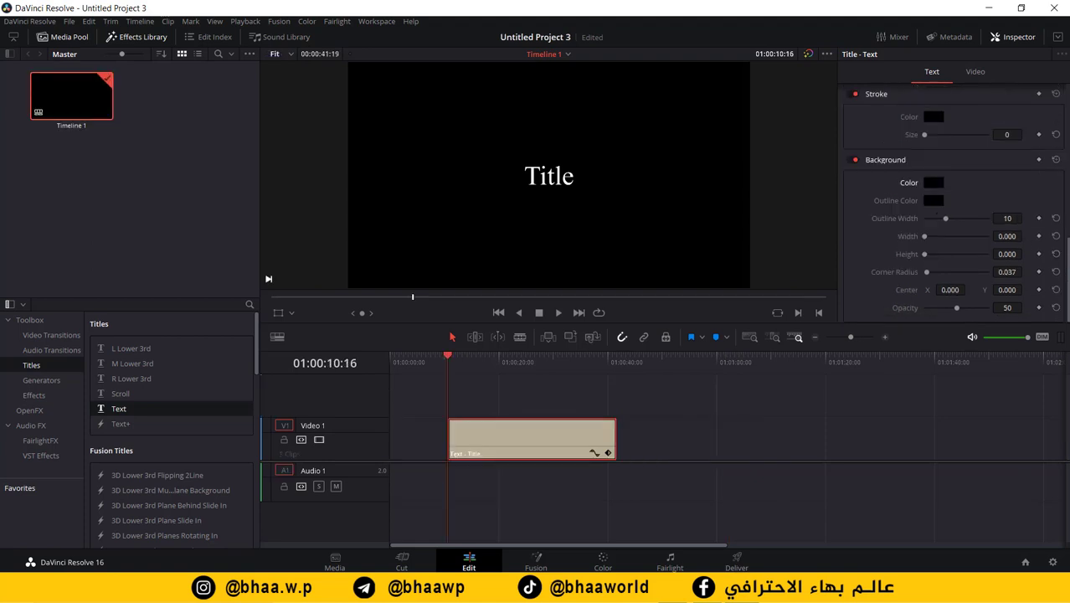
# Give the title a pure red background, width 0.348 and height 0.
pyautogui.scroll(5, 929, 93)
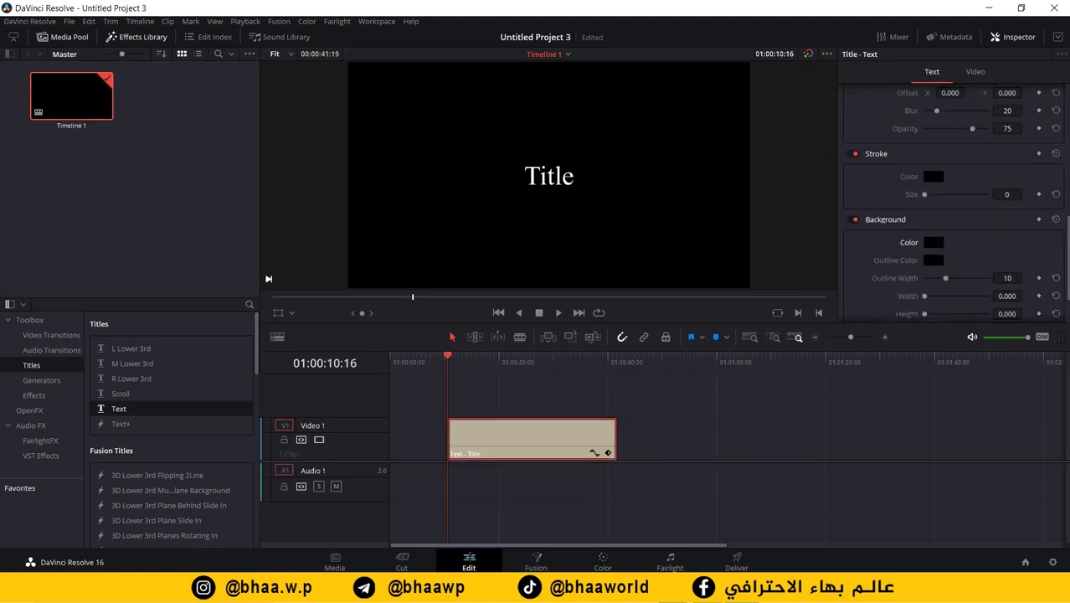
pyautogui.scroll(-1, 929, 177)
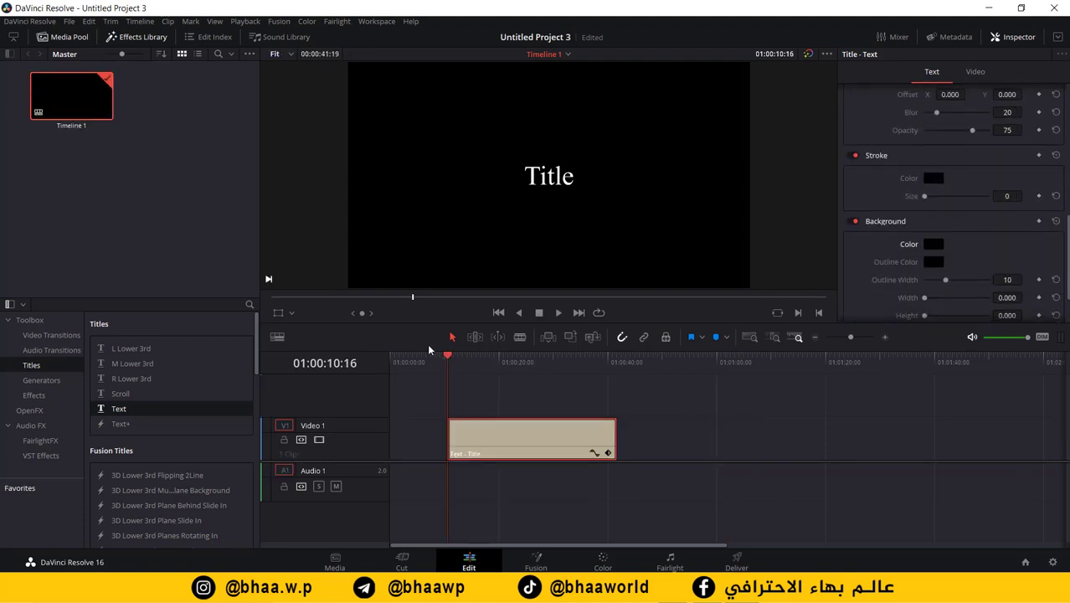
pyautogui.scroll(-2, 929, 154)
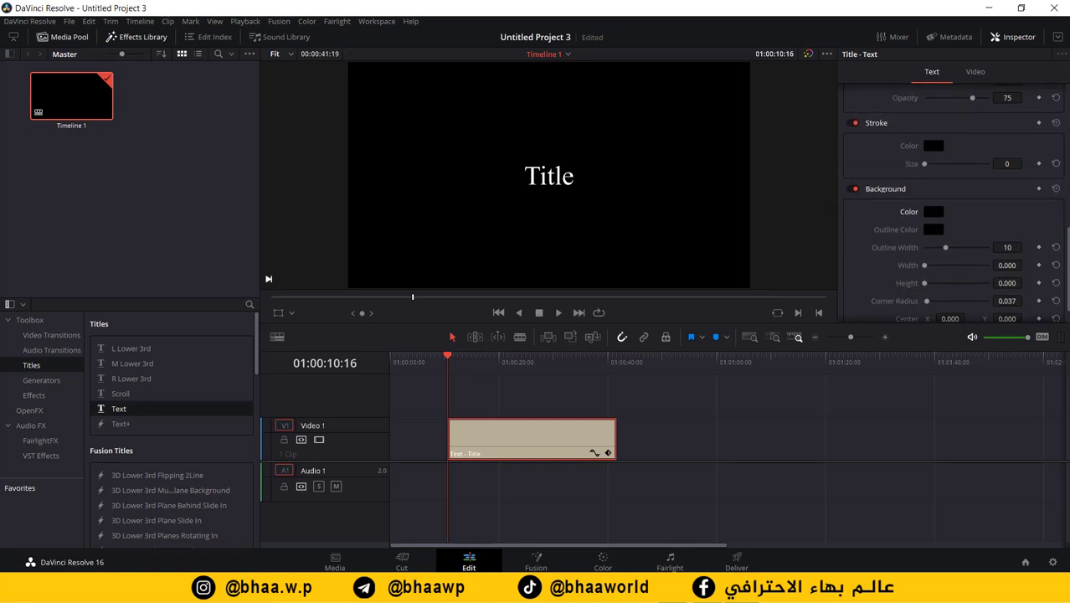
pyautogui.click(931, 209)
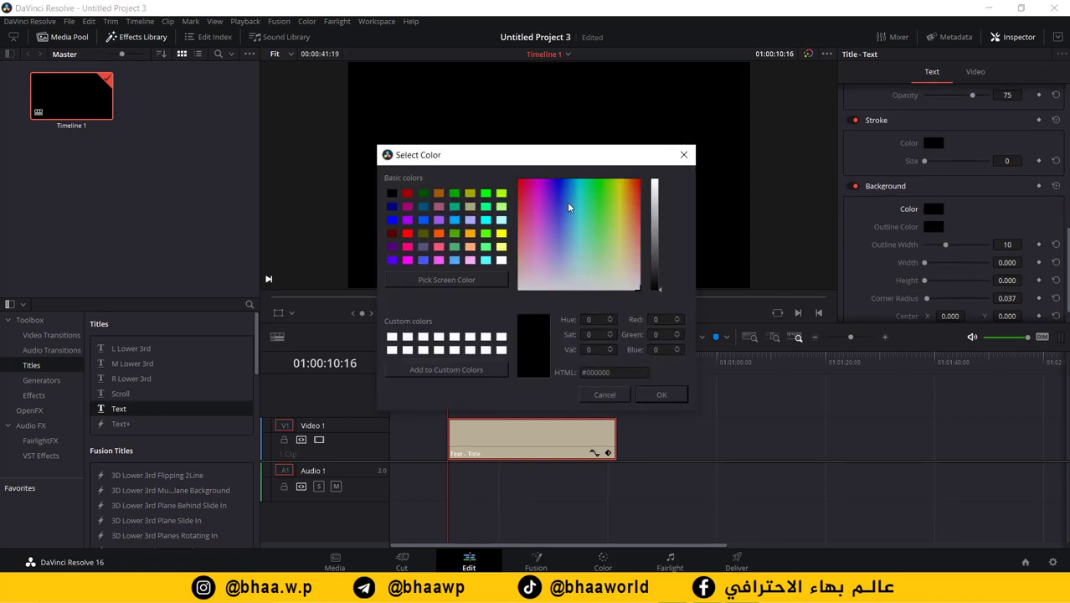
pyautogui.click(407, 233)
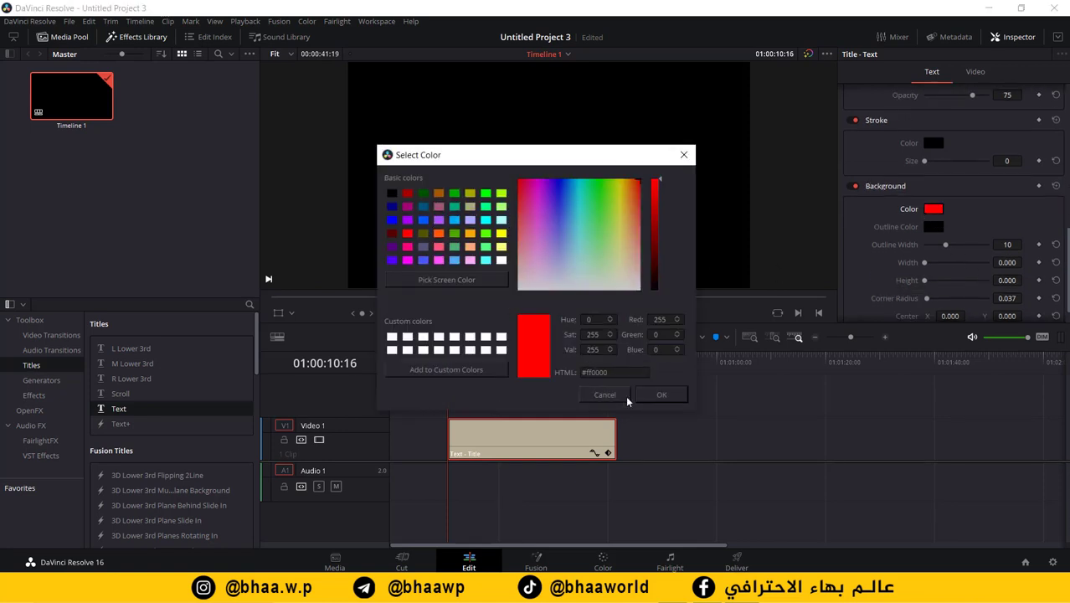
pyautogui.click(660, 394)
pyautogui.moveTo(925, 266)
pyautogui.mouseDown()
pyautogui.moveTo(936, 265)
pyautogui.moveTo(929, 281)
pyautogui.mouseUp()
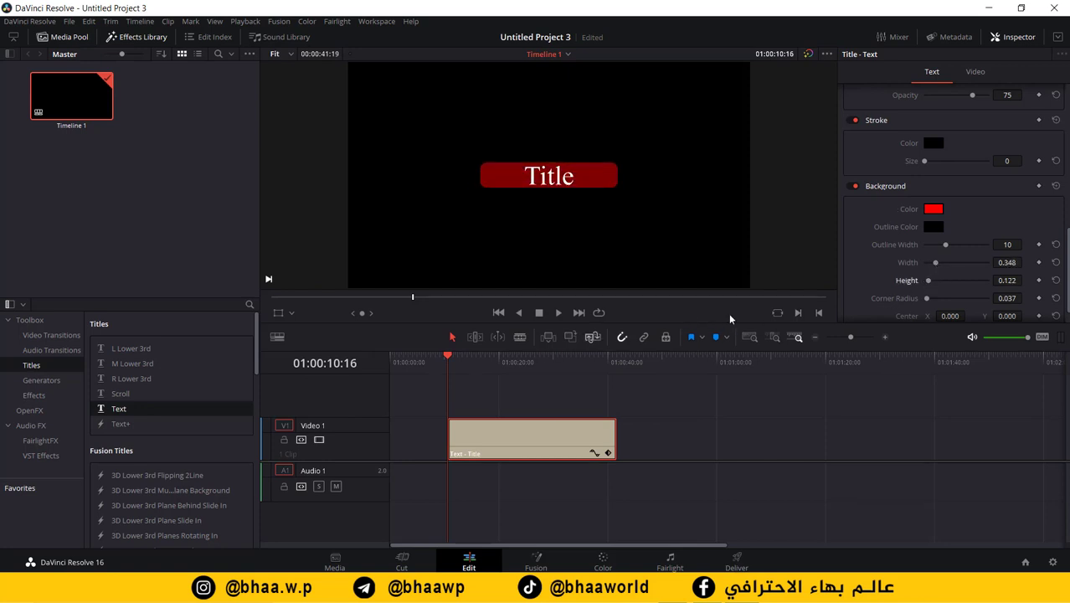
pyautogui.moveTo(929, 282); pyautogui.dragTo(900, 303)
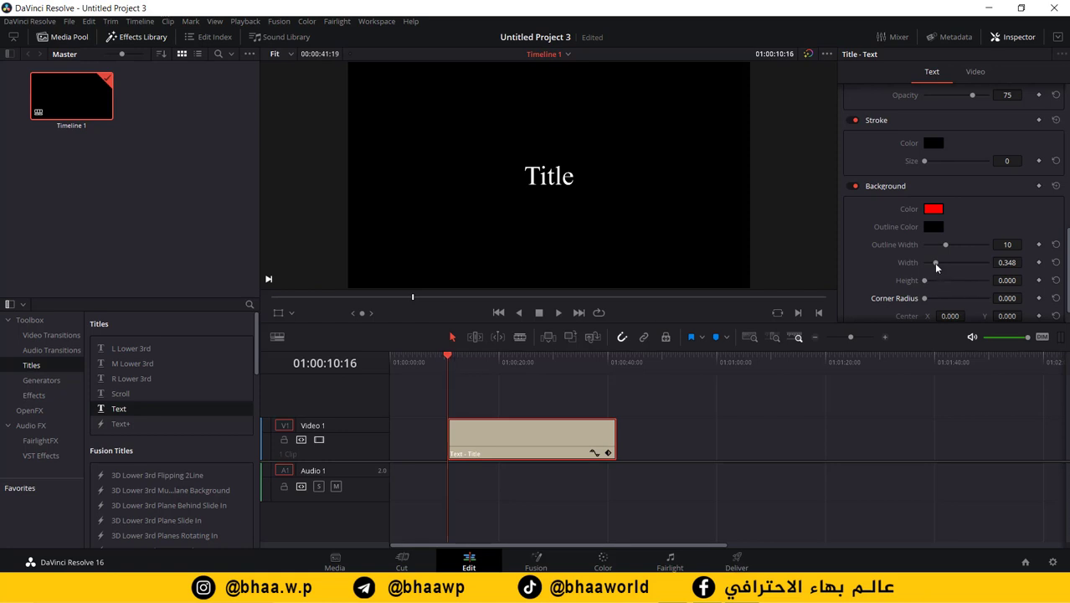
# Keyframe the red box from zero size to width 0.226, height 0.157 by 01:00:15:14, then play it.
pyautogui.moveTo(936, 267); pyautogui.dragTo(896, 273)
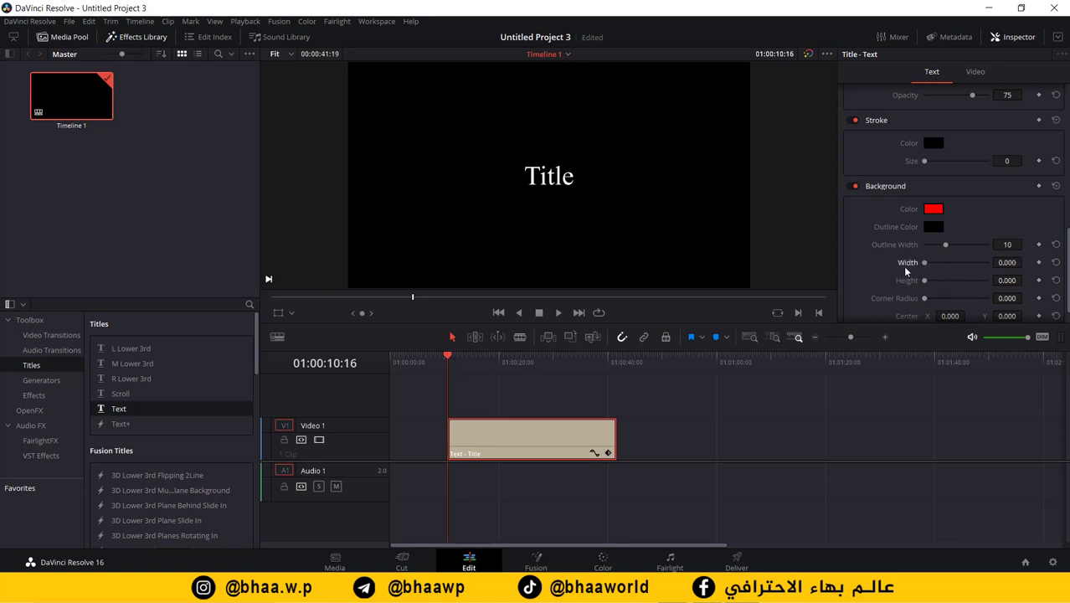
pyautogui.click(1039, 262)
pyautogui.click(1039, 280)
pyautogui.moveTo(448, 360); pyautogui.dragTo(478, 360)
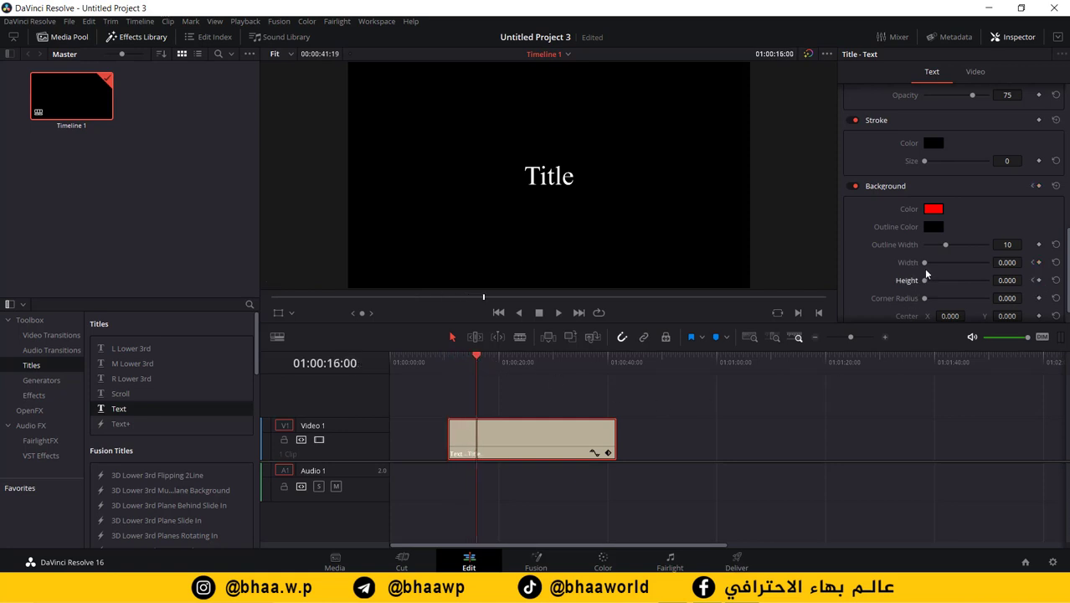
pyautogui.moveTo(925, 265)
pyautogui.mouseDown()
pyautogui.moveTo(936, 265)
pyautogui.moveTo(929, 283)
pyautogui.moveTo(925, 265)
pyautogui.moveTo(929, 284)
pyautogui.mouseUp()
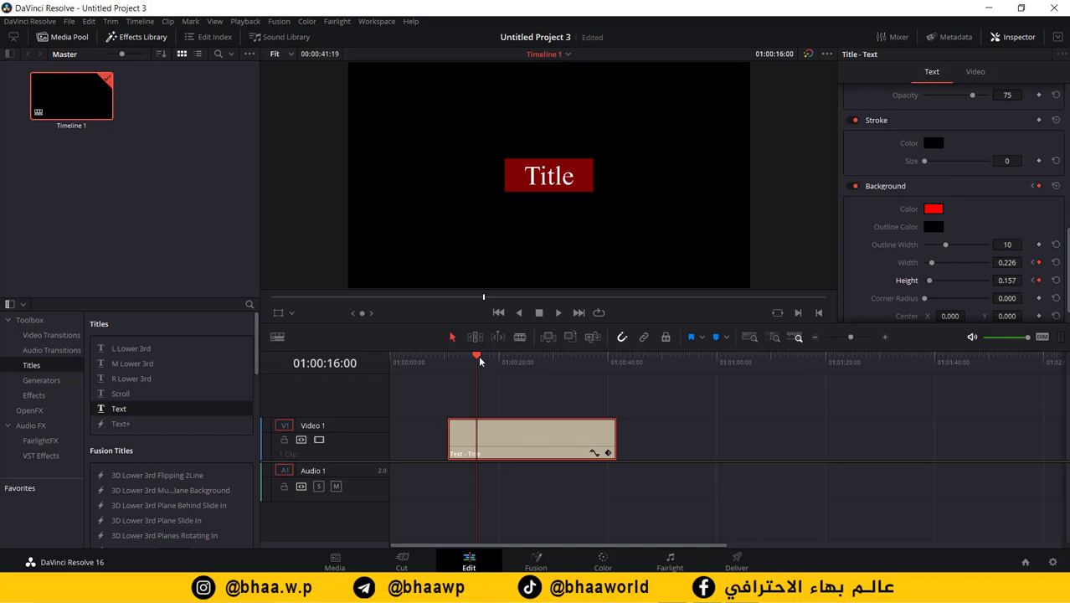
pyautogui.moveTo(480, 362); pyautogui.dragTo(450, 358)
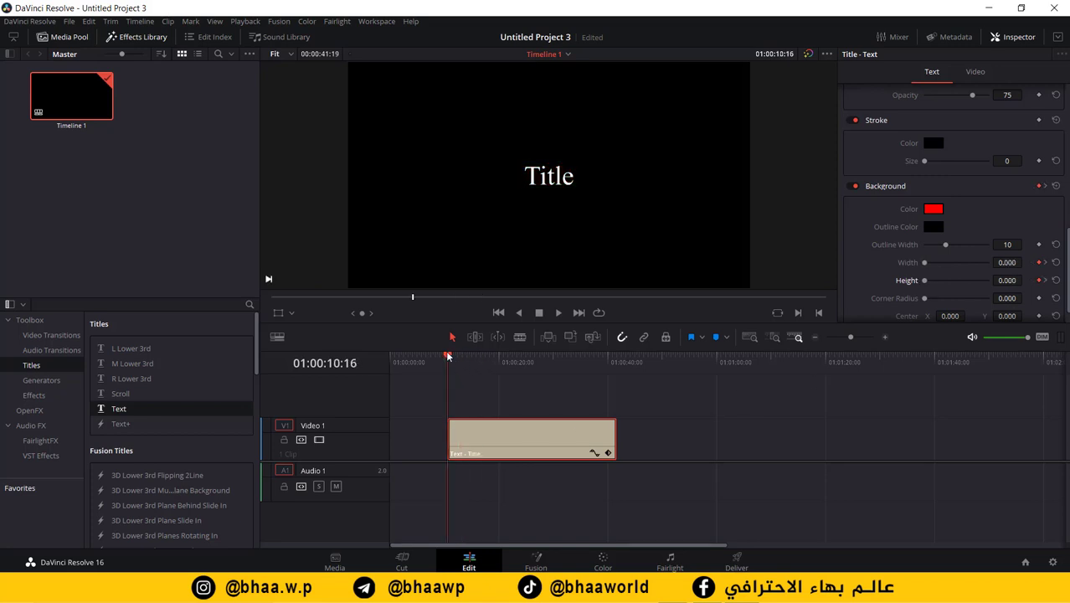
pyautogui.press('space')
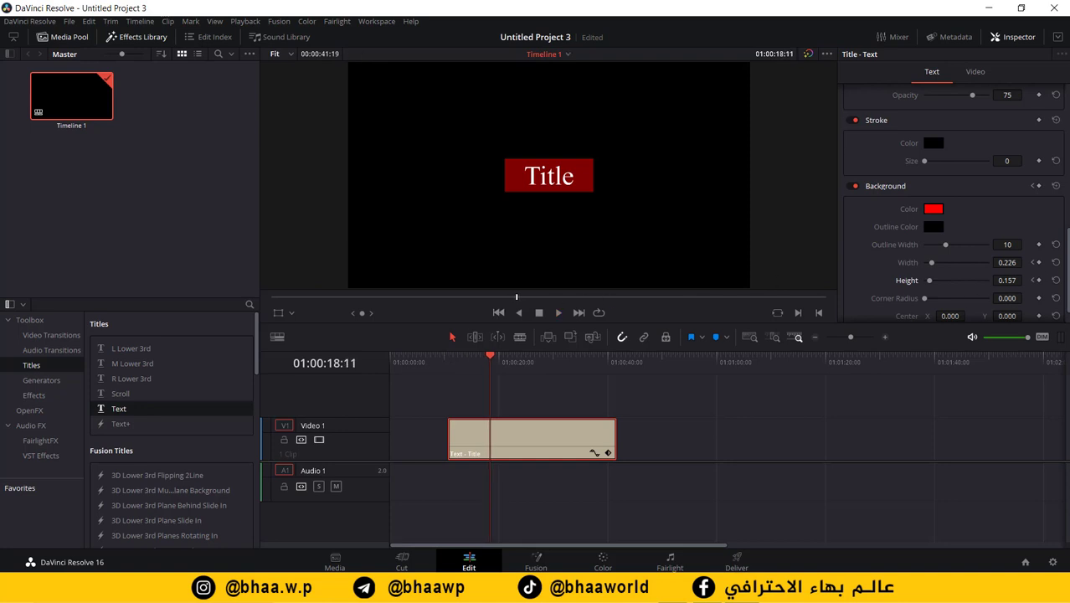
pyautogui.scroll(-1, 929, 93)
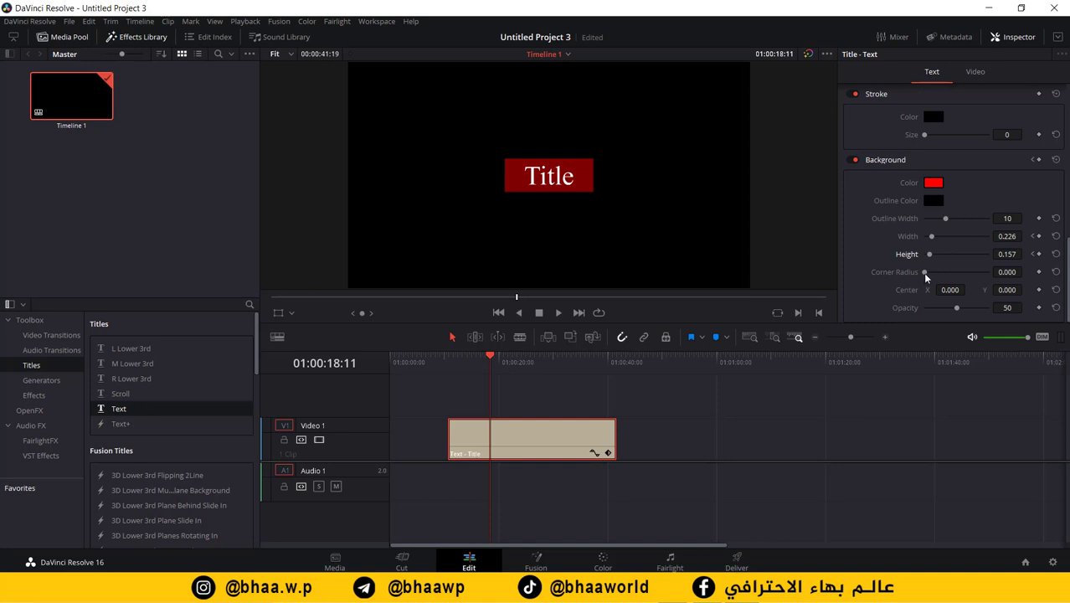
# Set the red box's Corner Radius to 0.070, Center Y to 2.000 and Opacity to 46.
pyautogui.moveTo(924, 273)
pyautogui.mouseDown()
pyautogui.moveTo(941, 276)
pyautogui.moveTo(929, 279)
pyautogui.mouseUp()
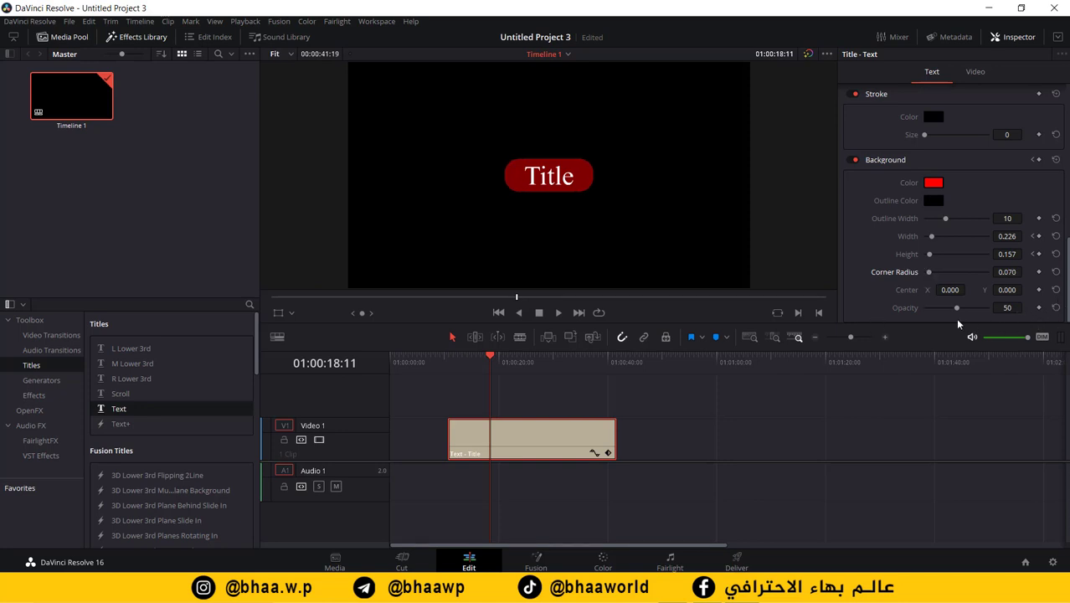
pyautogui.moveTo(950, 289); pyautogui.dragTo(1025, 290)
pyautogui.moveTo(957, 309); pyautogui.dragTo(932, 311)
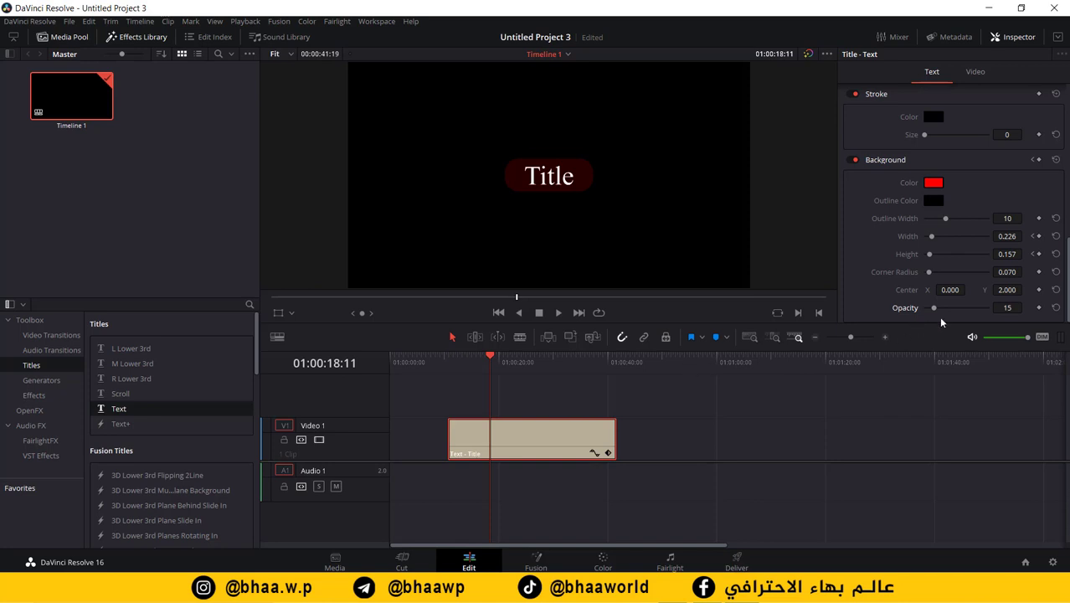
pyautogui.moveTo(935, 311); pyautogui.dragTo(953, 308)
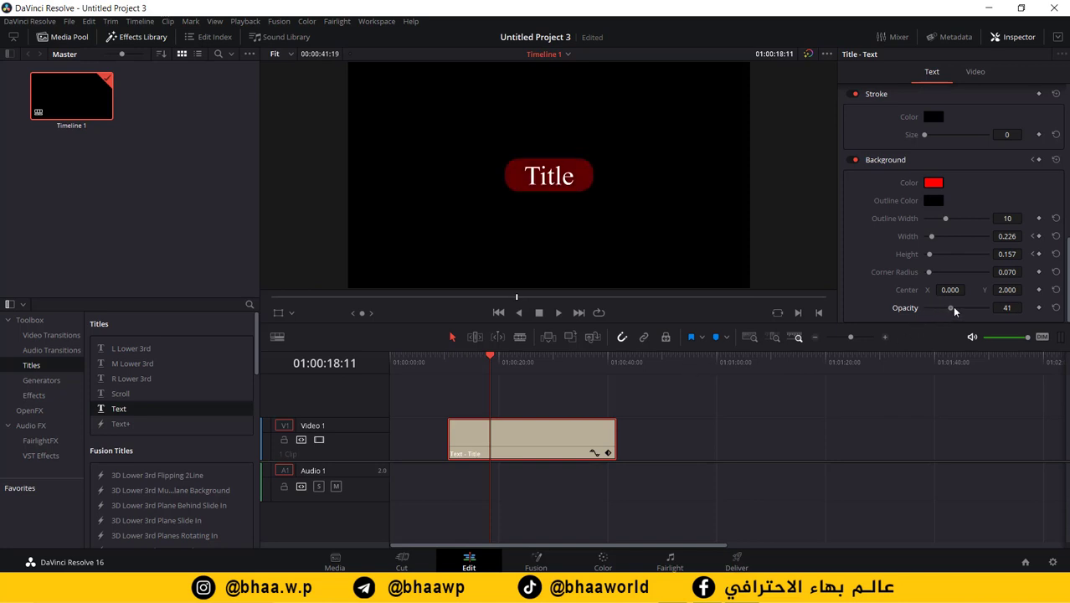
# Keyframe the box opacity at 46 at 01:00:17:13, fading to 2 by 01:00:22:16, and play back.
pyautogui.click(486, 358)
pyautogui.click(1038, 307)
pyautogui.moveTo(486, 360); pyautogui.dragTo(514, 362)
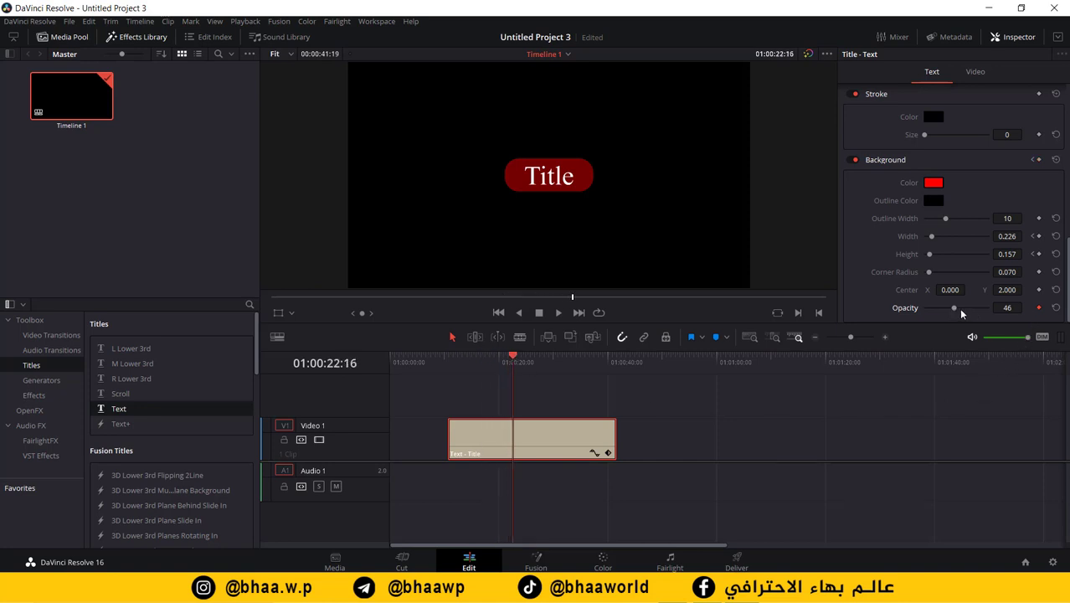
pyautogui.moveTo(955, 313); pyautogui.dragTo(926, 317)
pyautogui.moveTo(512, 360); pyautogui.dragTo(447, 361)
pyautogui.press('space')
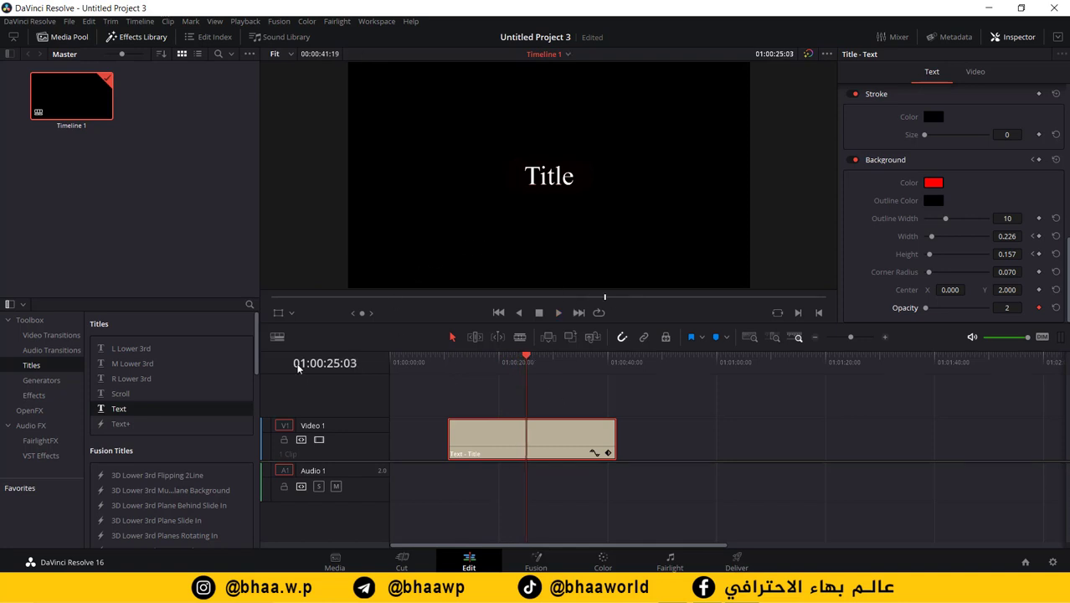
# Delete the old red-background title clip from the timeline.
pyautogui.scroll(-6, 193, 400)
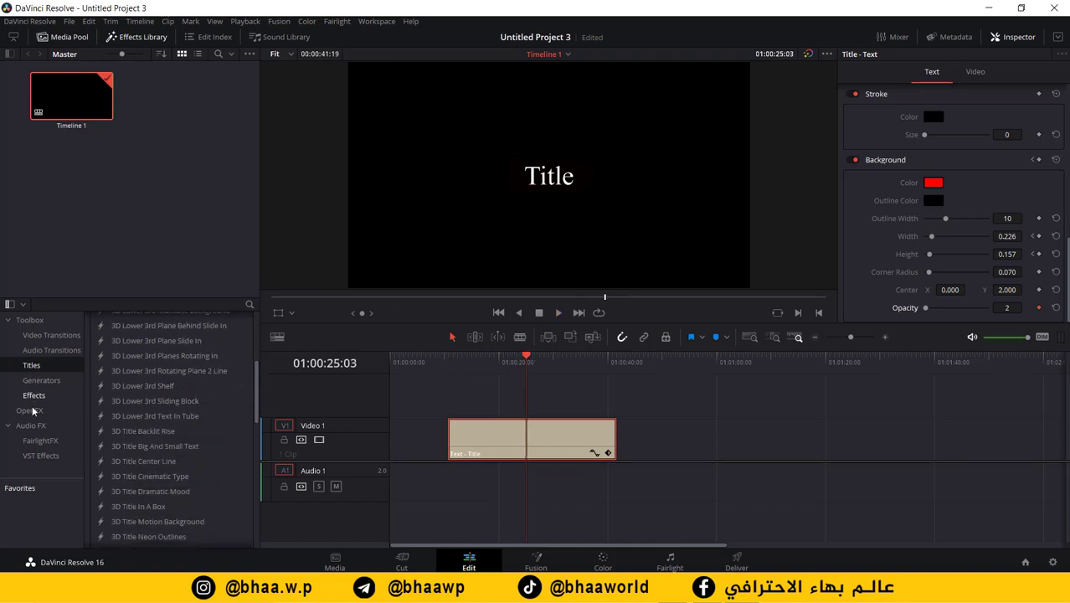
pyautogui.moveTo(637, 400); pyautogui.dragTo(480, 475)
pyautogui.press('Delete')
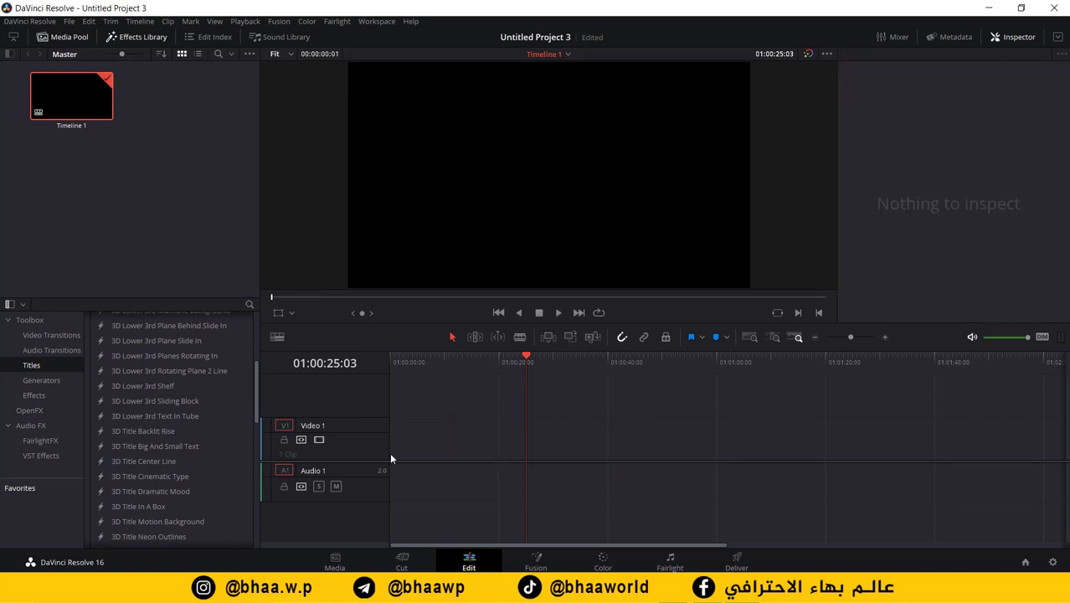
# Import video.mp4 into the Media Pool and place it on Video 1.
pyautogui.click(117, 204)
pyautogui.hotkey('ctrl', 'i')
pyautogui.doubleClick(181, 171)
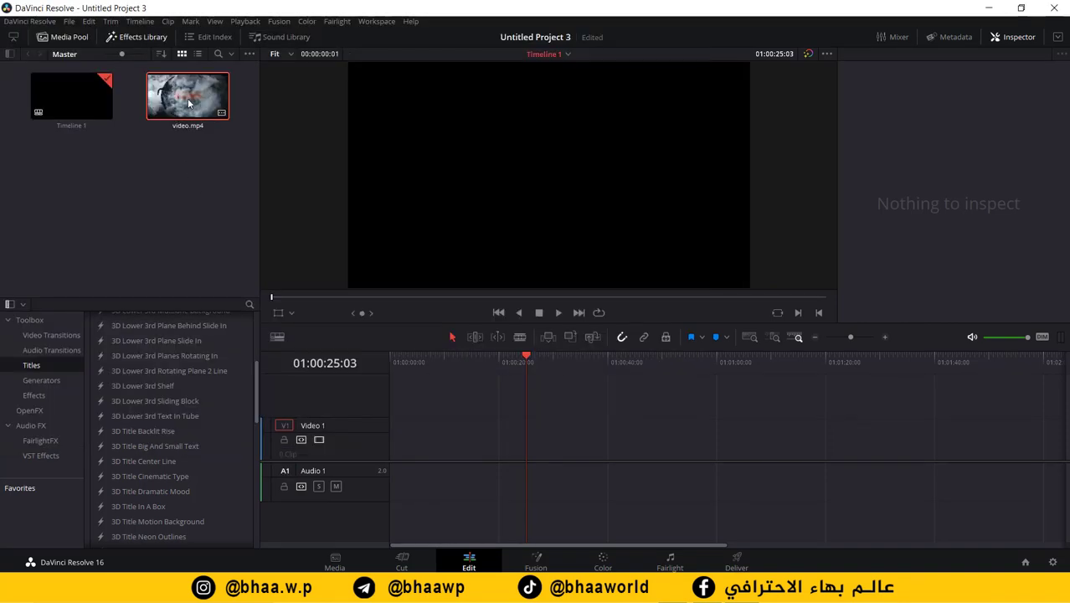
pyautogui.moveTo(189, 103); pyautogui.dragTo(513, 449)
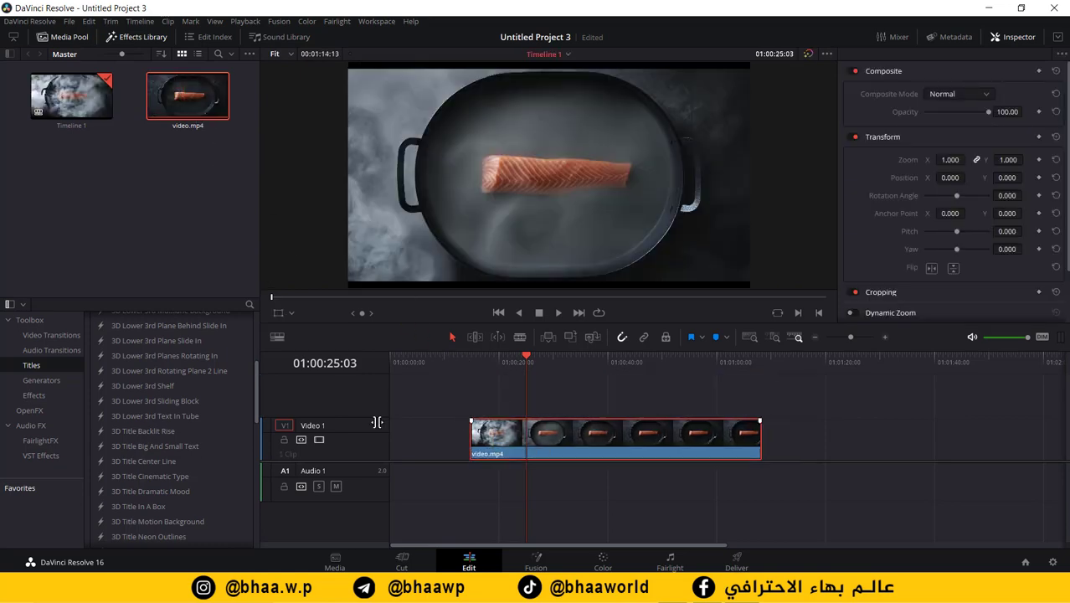
# Add a black Solid Color generator on Video 2 above the salmon clip and select it.
pyautogui.click(42, 380)
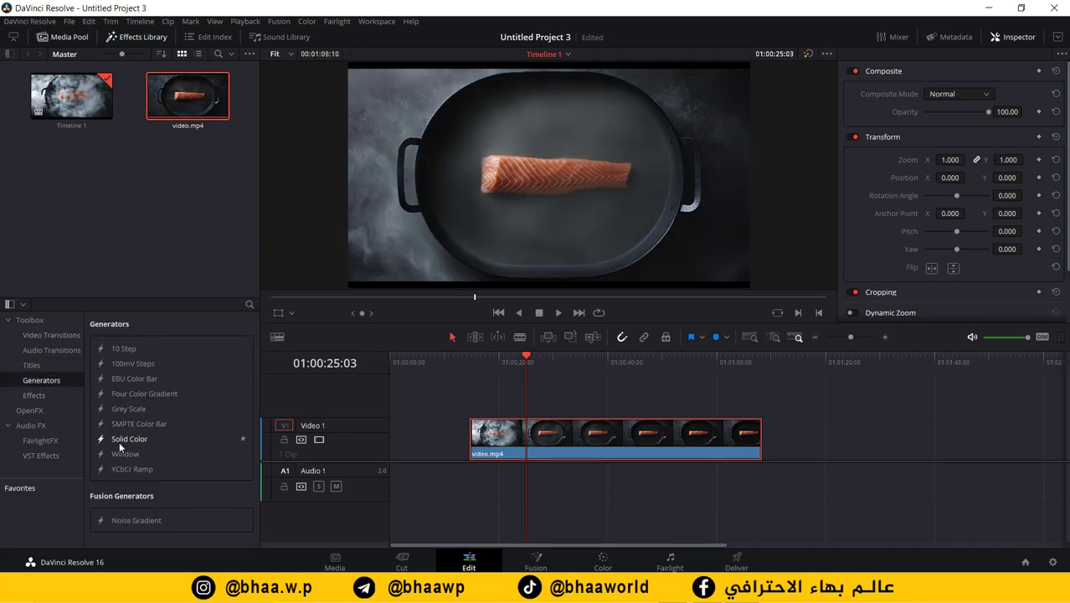
pyautogui.moveTo(122, 436); pyautogui.dragTo(519, 390)
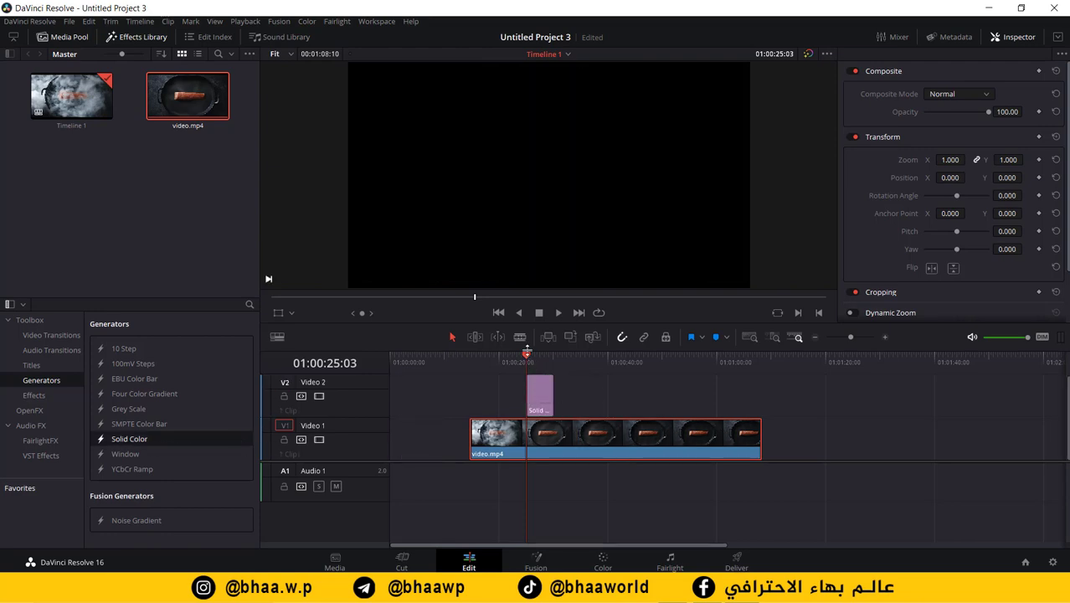
pyautogui.click(535, 395)
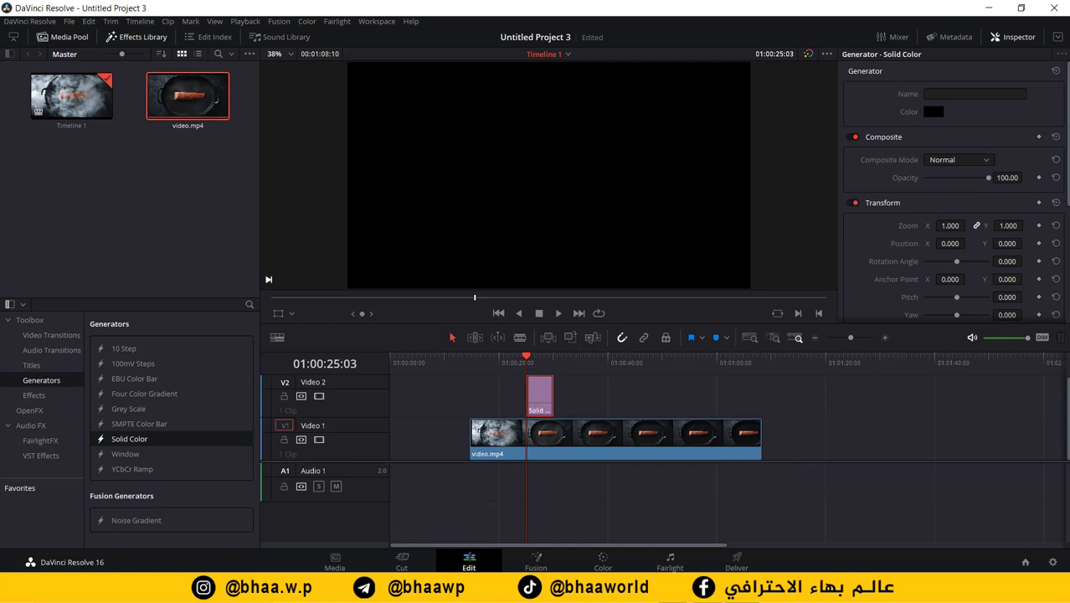
pyautogui.scroll(-5, 929, 85)
pyautogui.scroll(5, 929, 84)
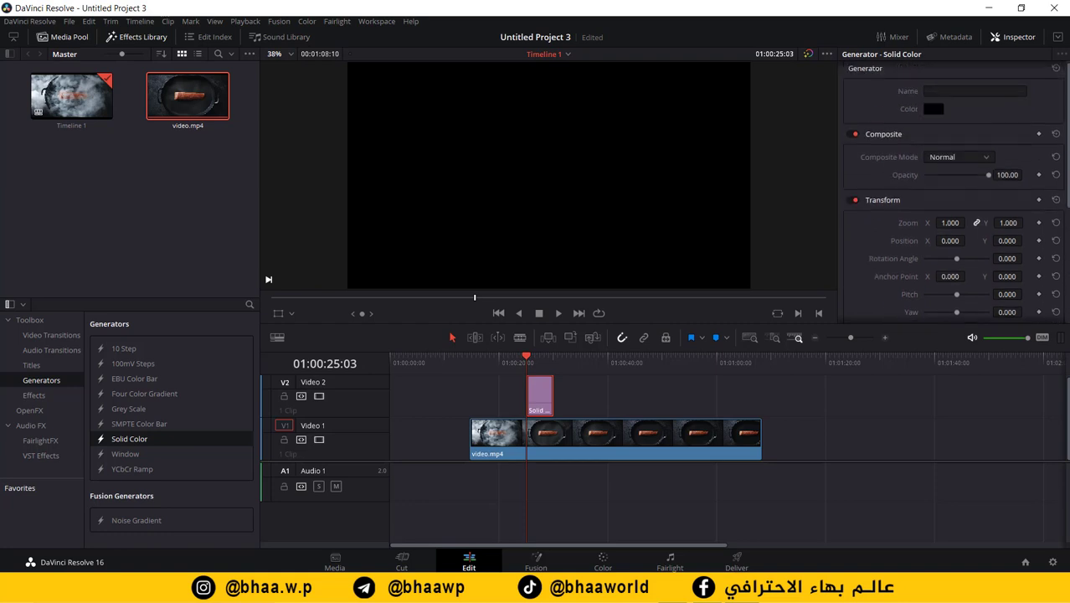
# Narrow the solid into a vertical strip (zoom 0.302, position -55.862, 15.961) and shift it later in time.
pyautogui.click(280, 314)
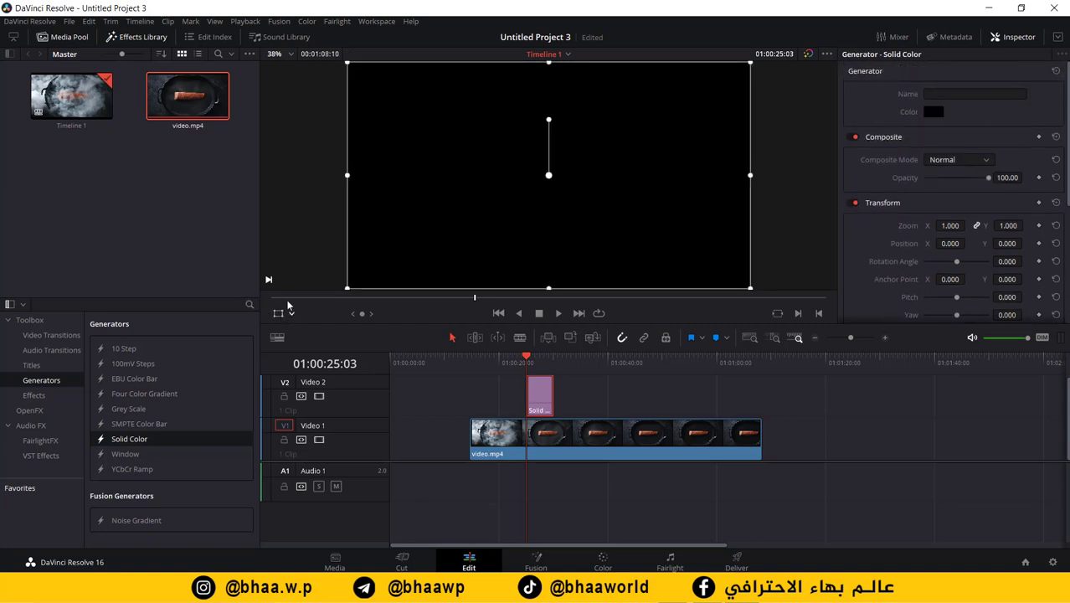
pyautogui.moveTo(348, 179); pyautogui.dragTo(488, 175)
pyautogui.moveTo(526, 219)
pyautogui.mouseDown()
pyautogui.moveTo(566, 218)
pyautogui.moveTo(514, 215)
pyautogui.mouseUp()
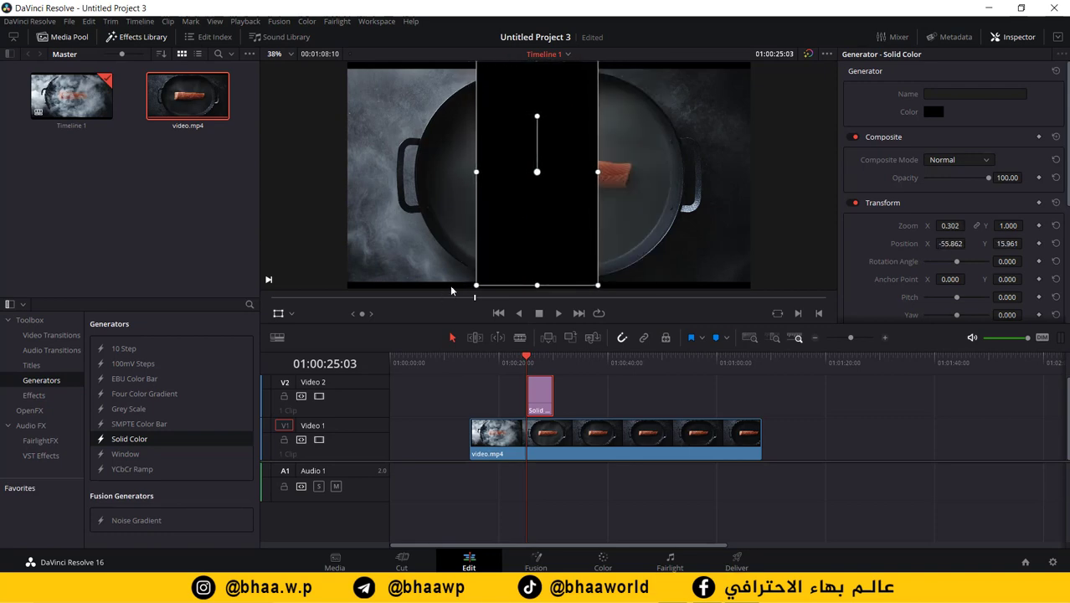
pyautogui.moveTo(555, 397); pyautogui.dragTo(725, 392)
pyautogui.click(666, 360)
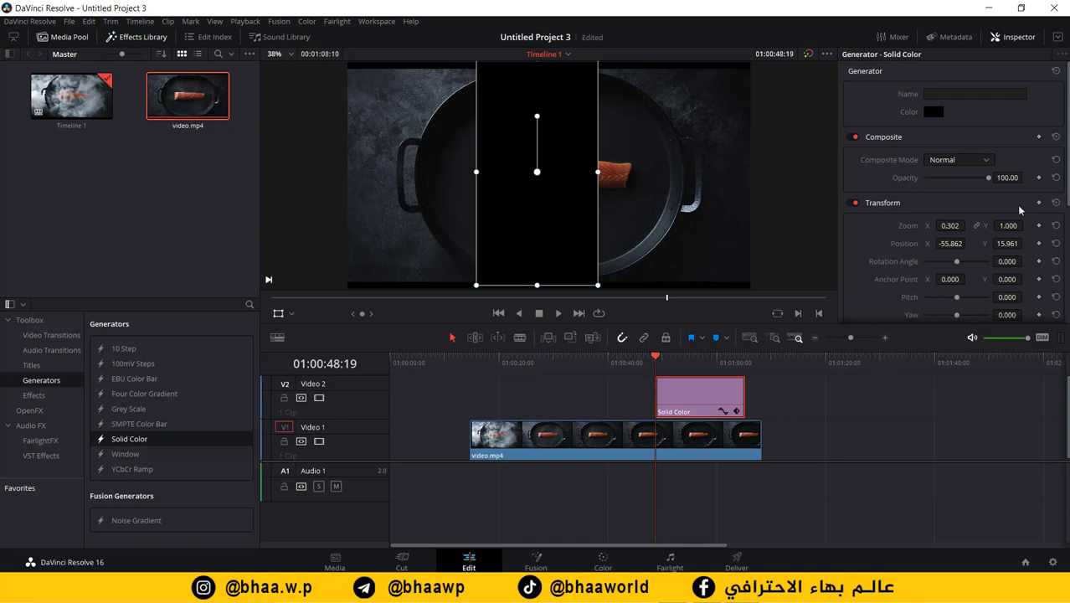
# Keyframe the strip's opacity at 0, then raise it to full about two seconds later.
pyautogui.scroll(-4, 929, 55)
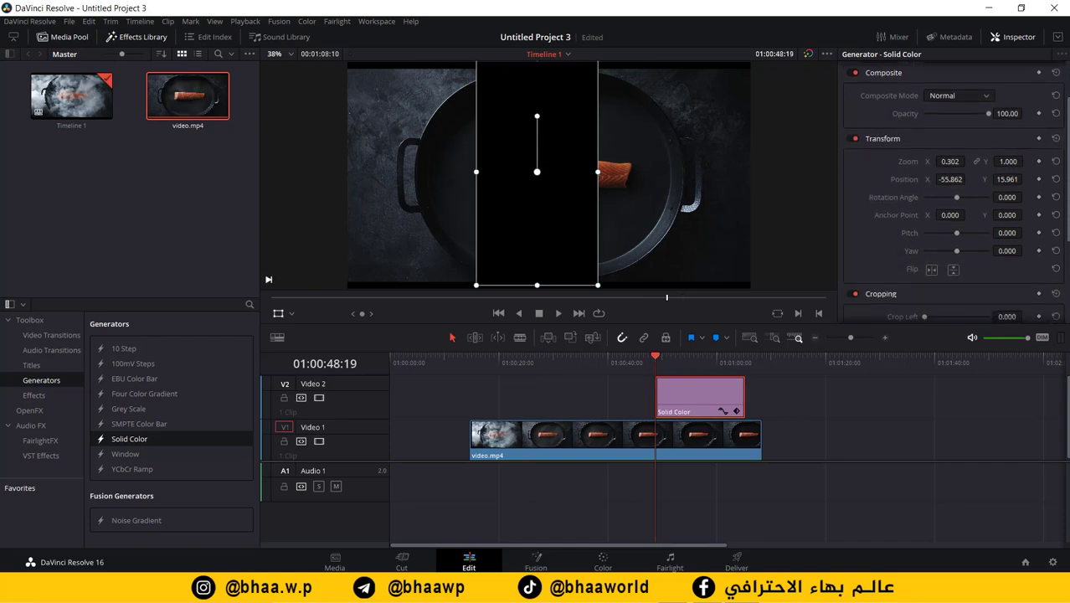
pyautogui.scroll(2, 929, 50)
pyautogui.scroll(2, 929, 88)
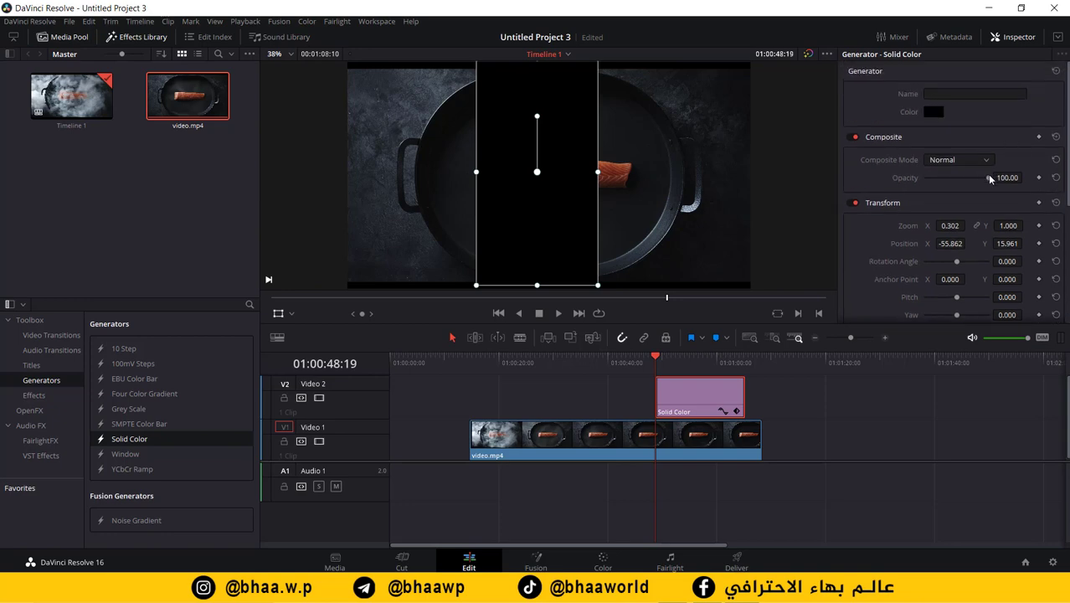
pyautogui.moveTo(989, 180); pyautogui.dragTo(921, 180)
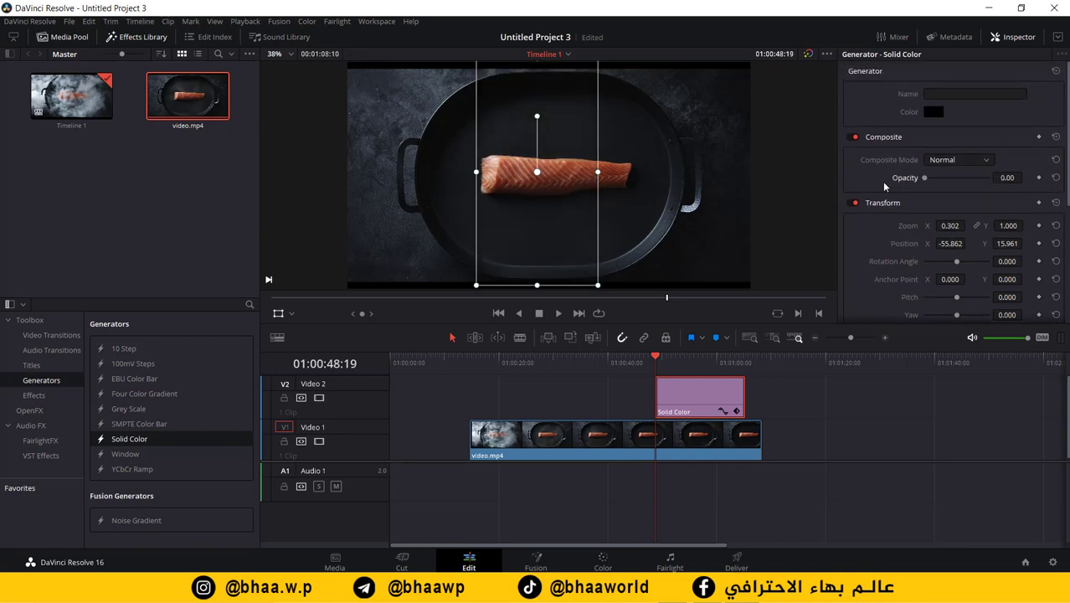
pyautogui.click(1038, 177)
pyautogui.moveTo(666, 358); pyautogui.dragTo(666, 358)
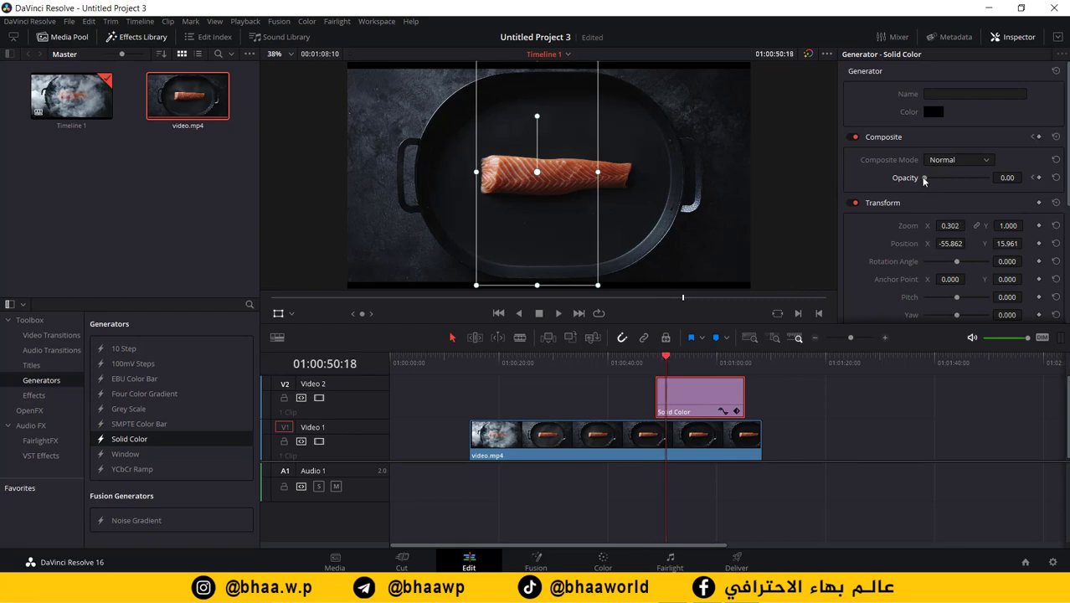
pyautogui.moveTo(924, 181); pyautogui.dragTo(992, 178)
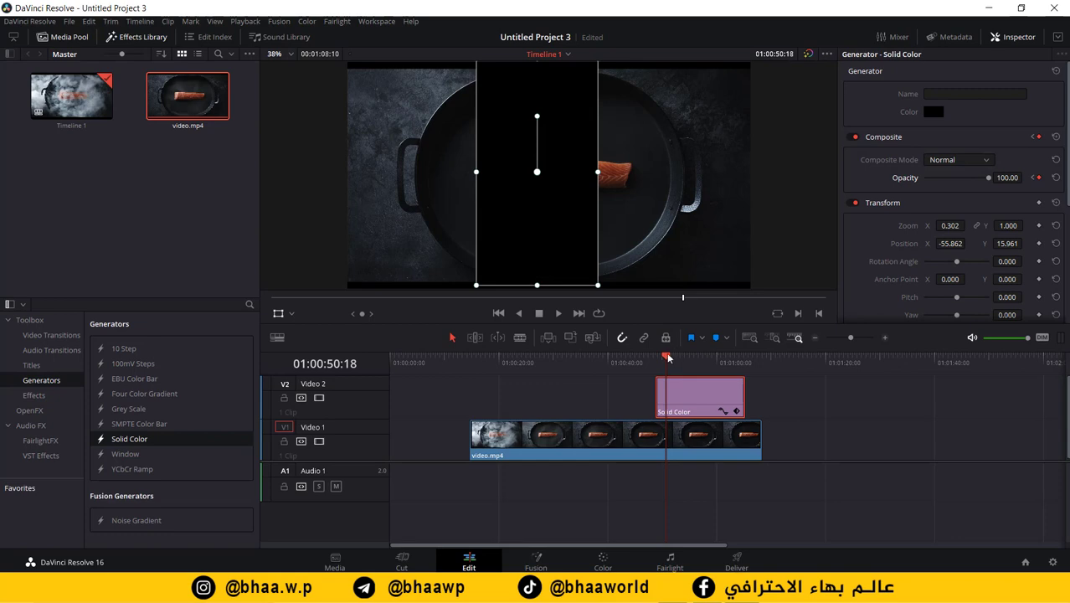
# Preview the fade-in and lower the end opacity to about 83 so salmon shows through.
pyautogui.moveTo(668, 358); pyautogui.dragTo(656, 358)
pyautogui.press('space')
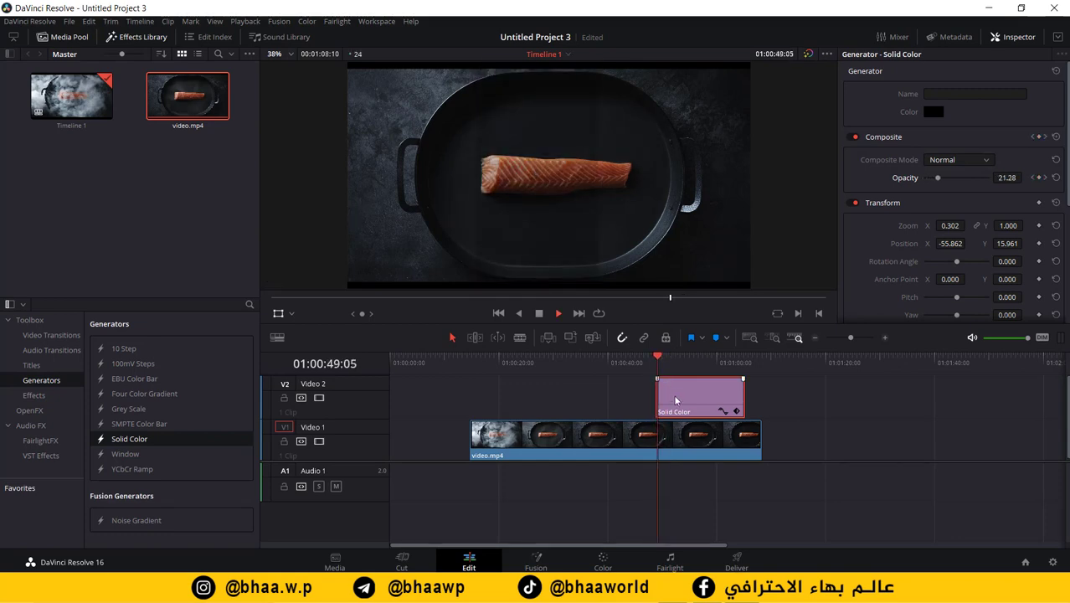
pyautogui.press('space')
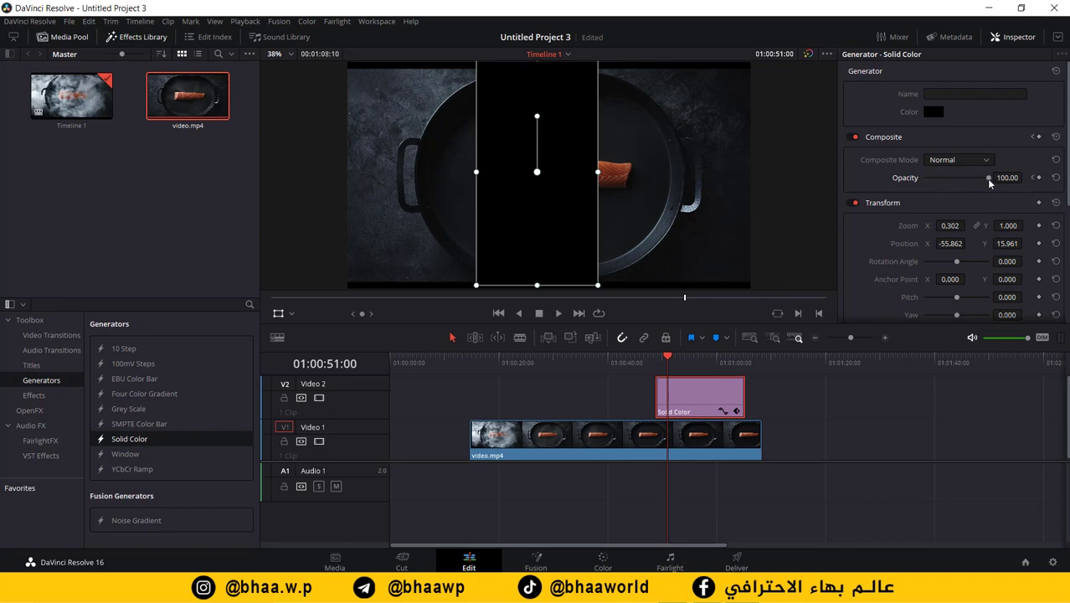
pyautogui.moveTo(989, 180); pyautogui.dragTo(977, 182)
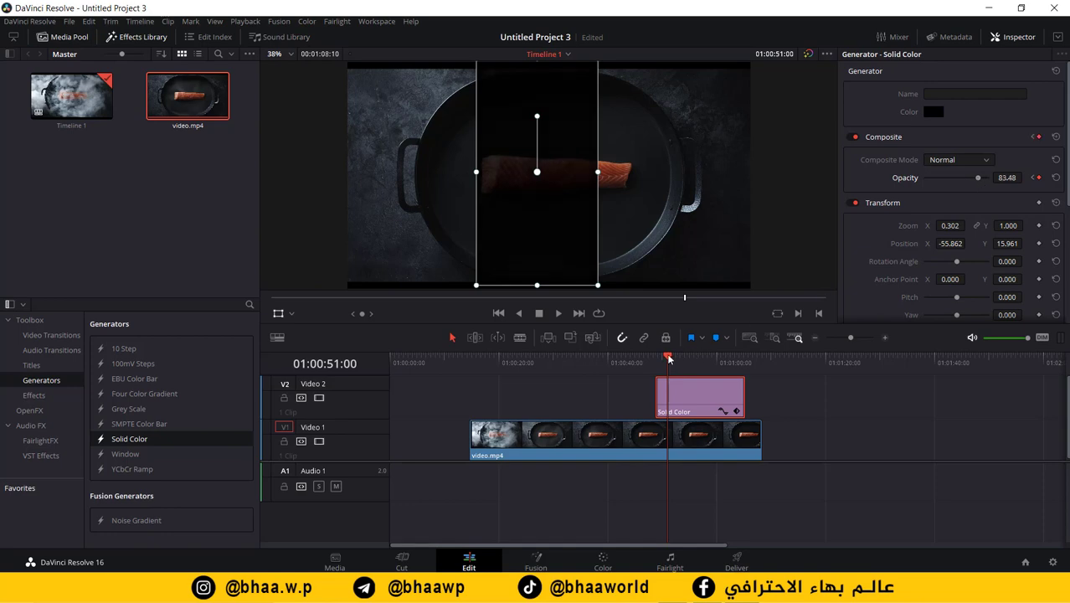
pyautogui.moveTo(668, 358); pyautogui.dragTo(657, 358)
pyautogui.press('space')
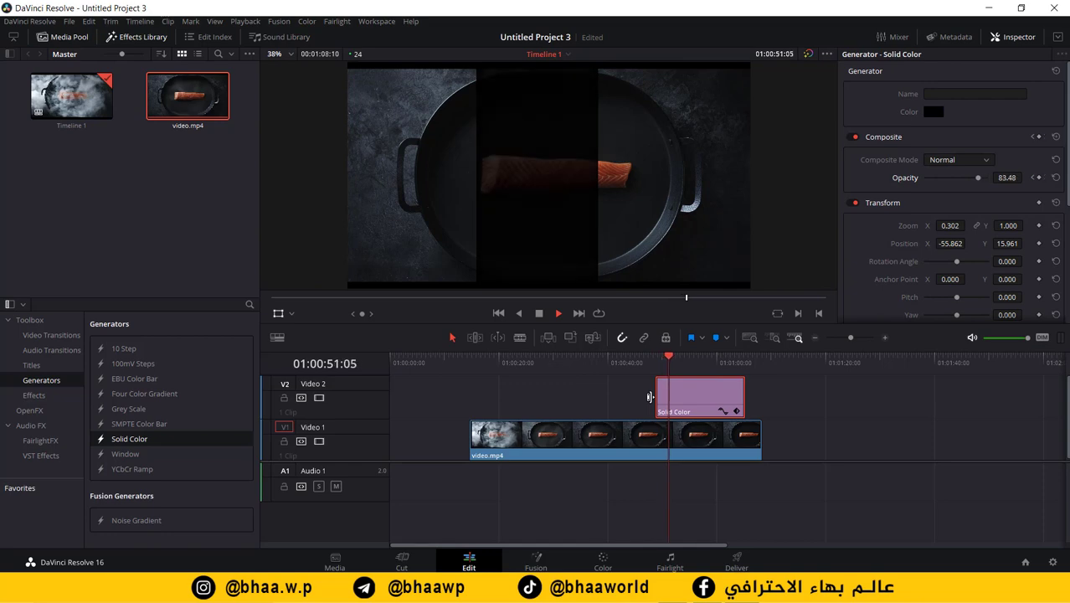
# Place a plain Text title on a new Video 3 track above the black strip.
pyautogui.press('space')
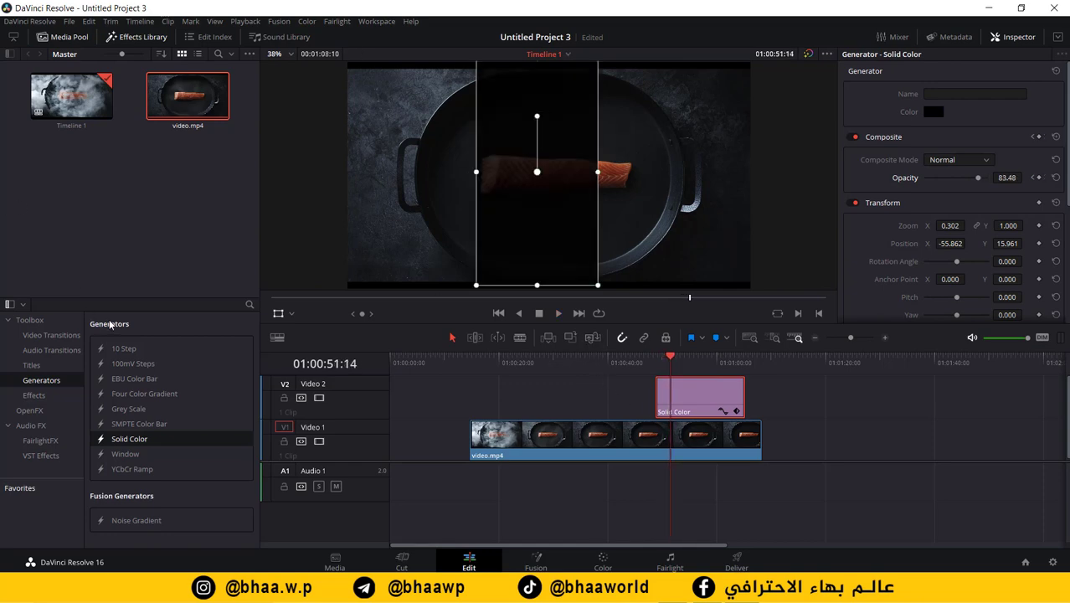
pyautogui.click(41, 366)
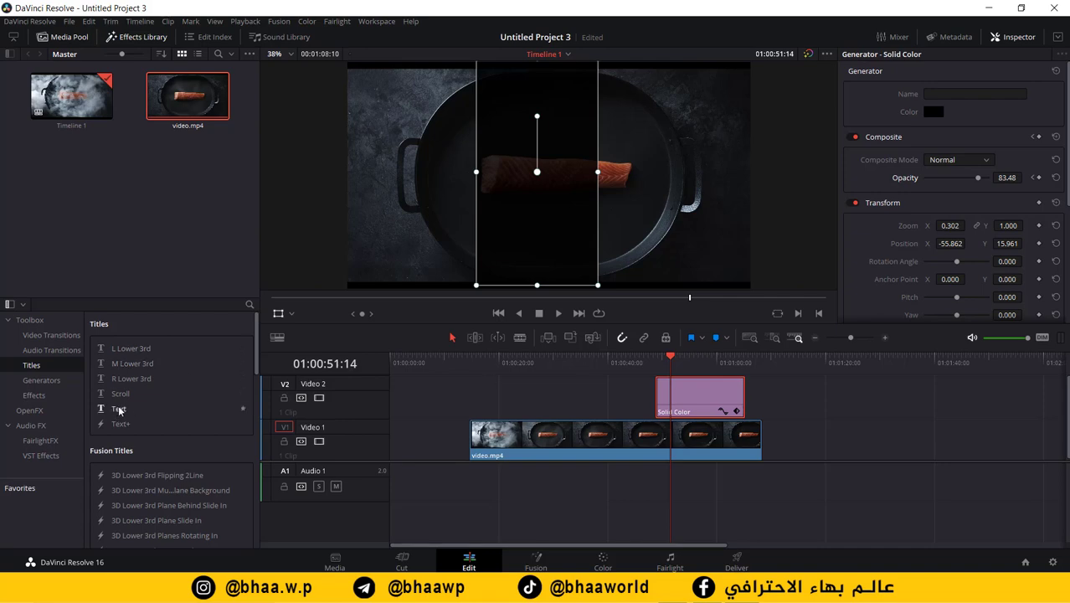
pyautogui.moveTo(119, 409); pyautogui.dragTo(782, 403)
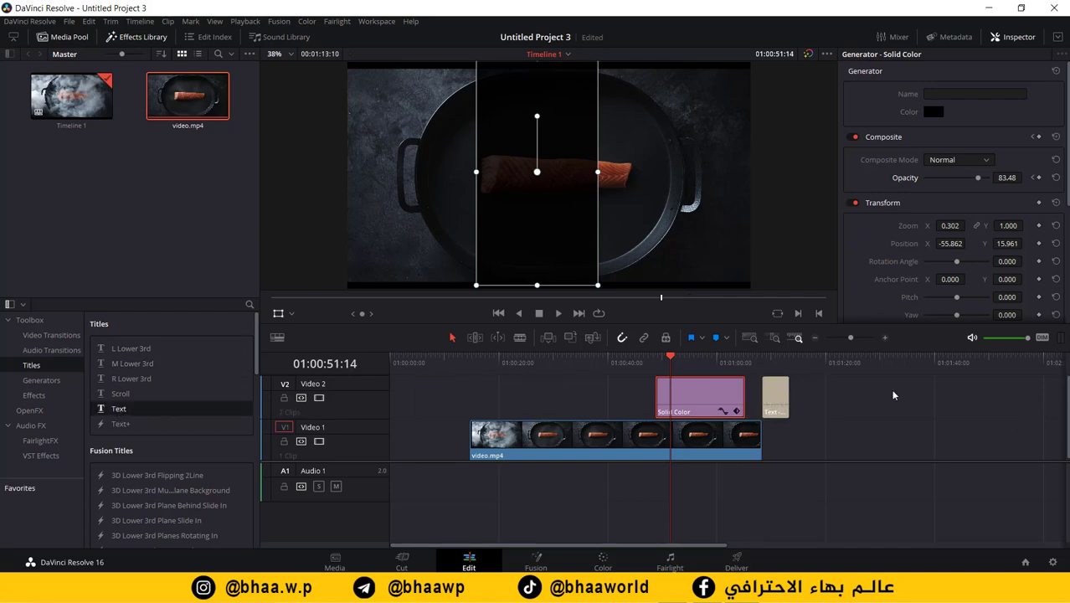
pyautogui.moveTo(782, 402); pyautogui.dragTo(688, 383)
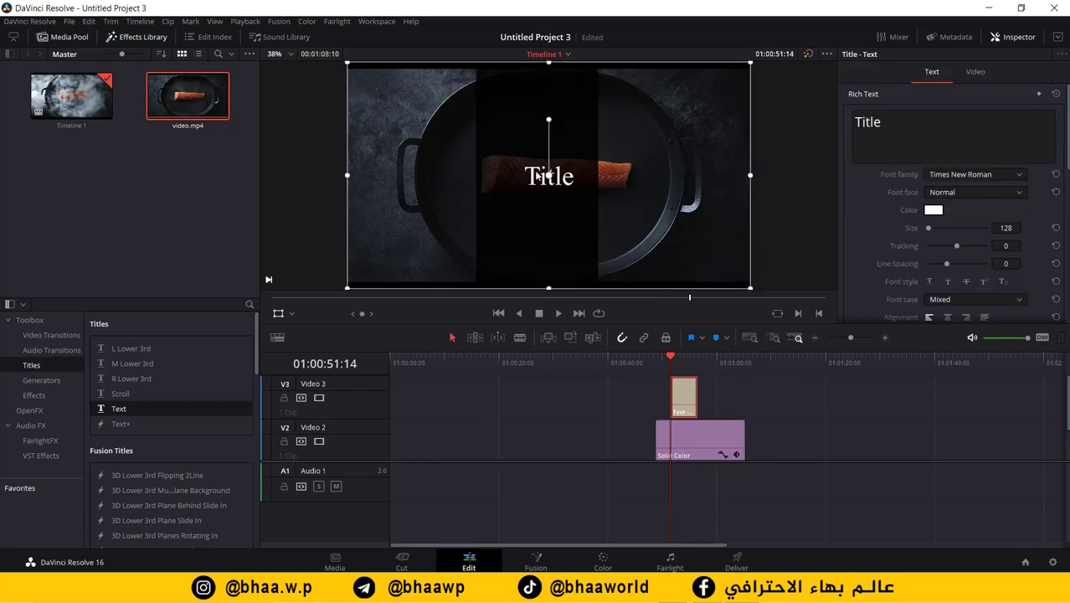
# Replace the placeholder Title with the heading اعداد followed by a person's name.
pyautogui.moveTo(536, 176); pyautogui.dragTo(525, 180)
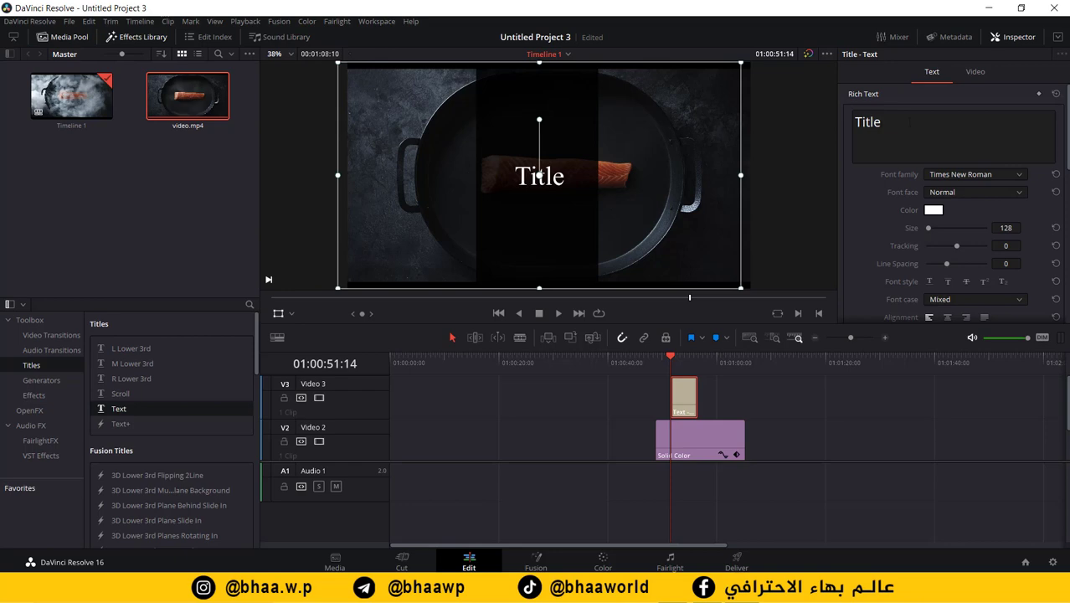
pyautogui.doubleClick(868, 123)
pyautogui.write('اعداد')
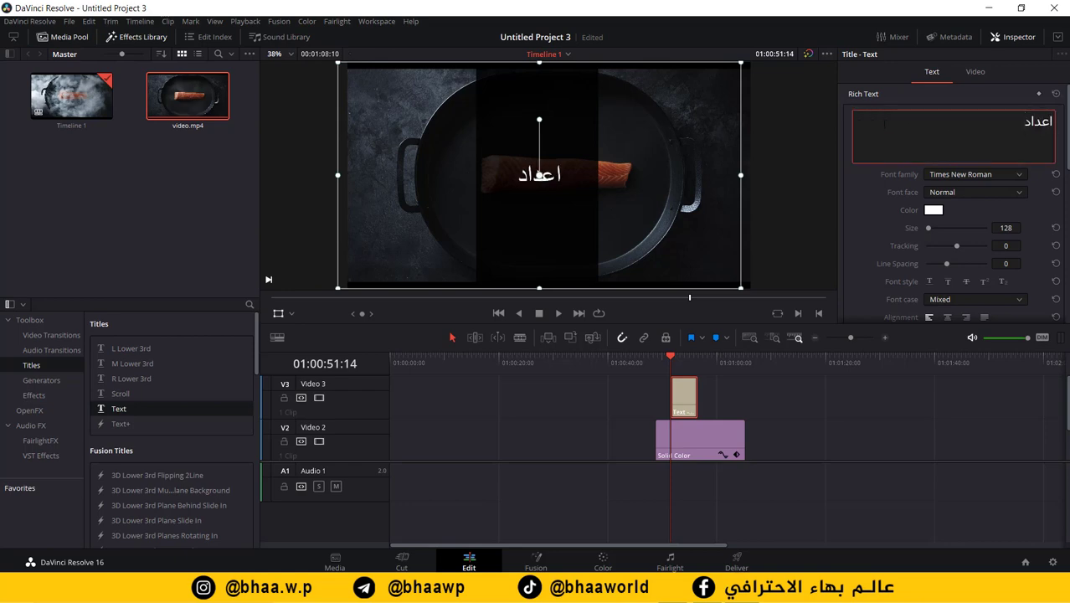
pyautogui.press('Return')
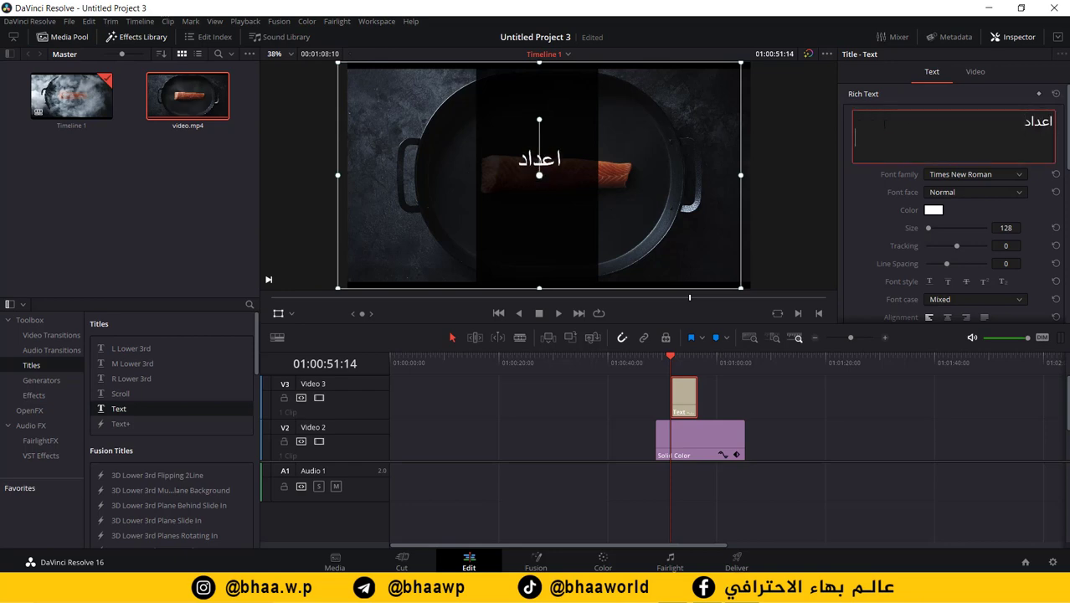
pyautogui.write('بهاء عبد الستتار')
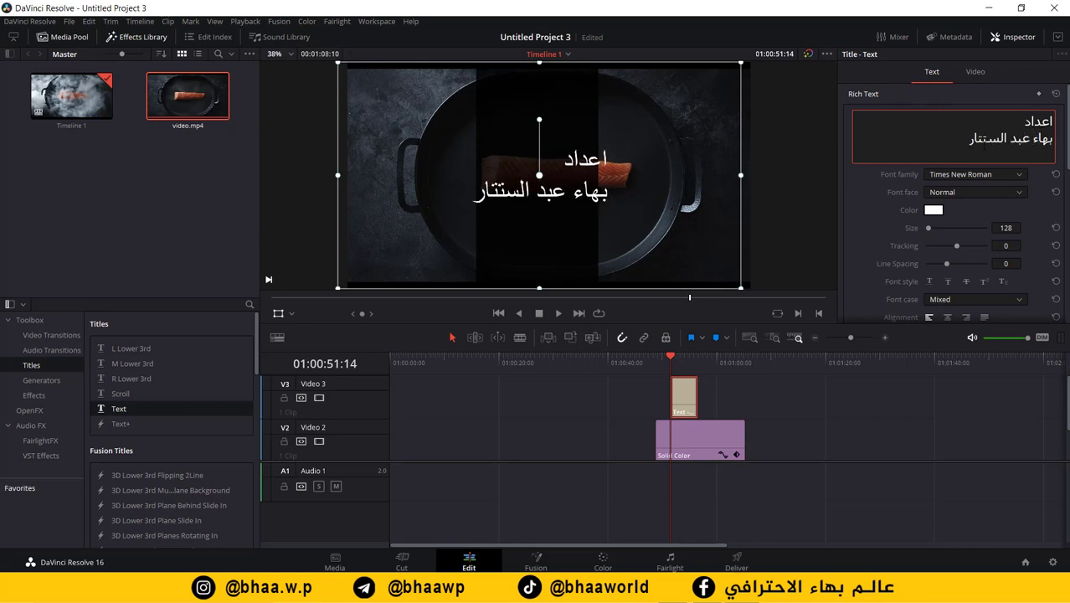
pyautogui.press('BackSpace')
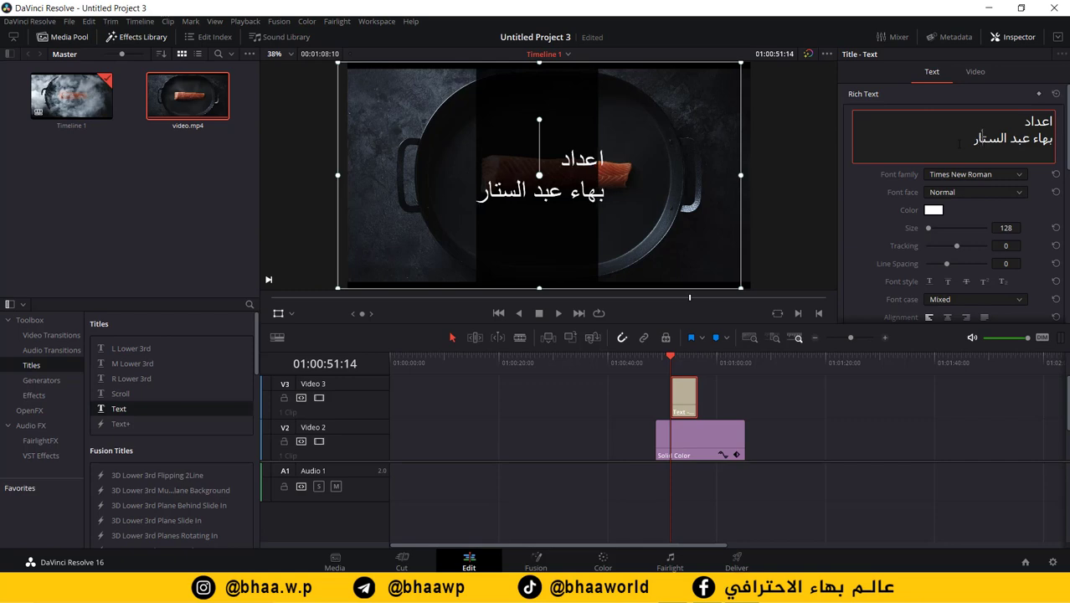
pyautogui.press('Return')
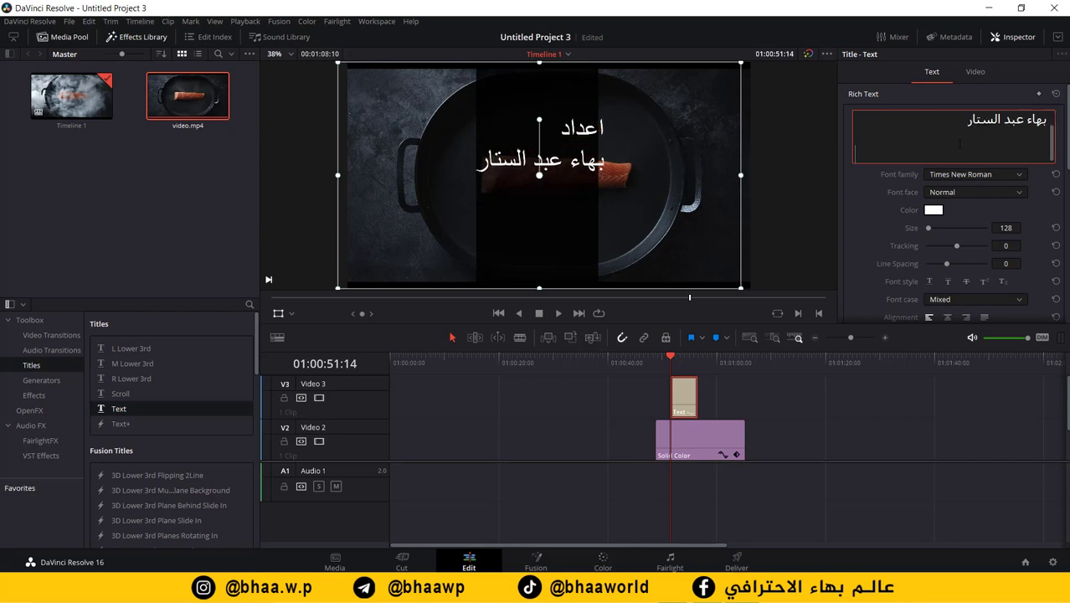
# Add the تصميم and اخراج credits, each heading on its own line above a name.
pyautogui.write('تصميم محم')
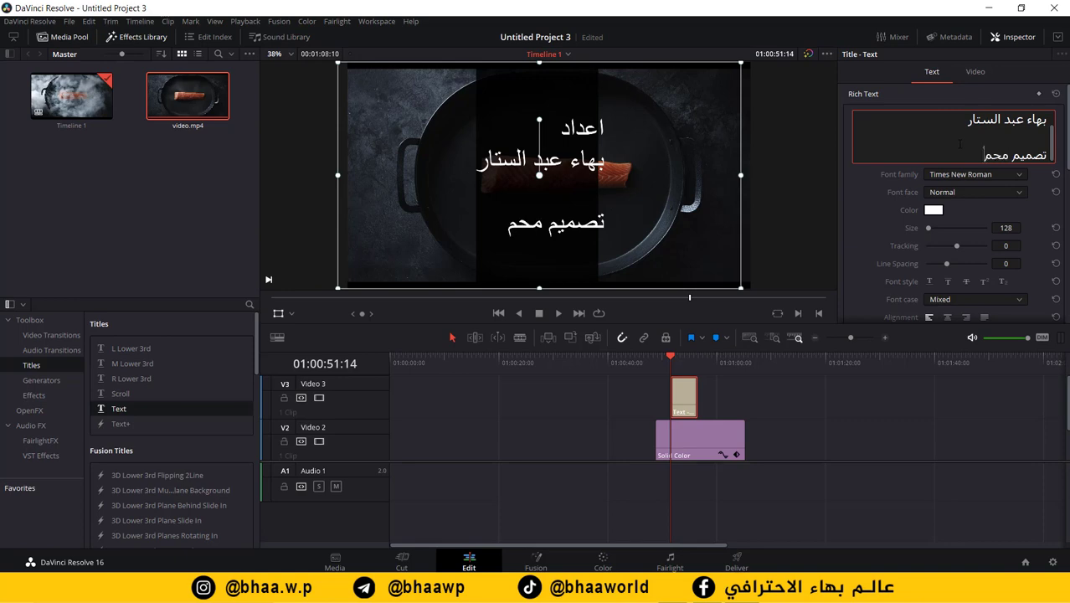
pyautogui.write('د باسم')
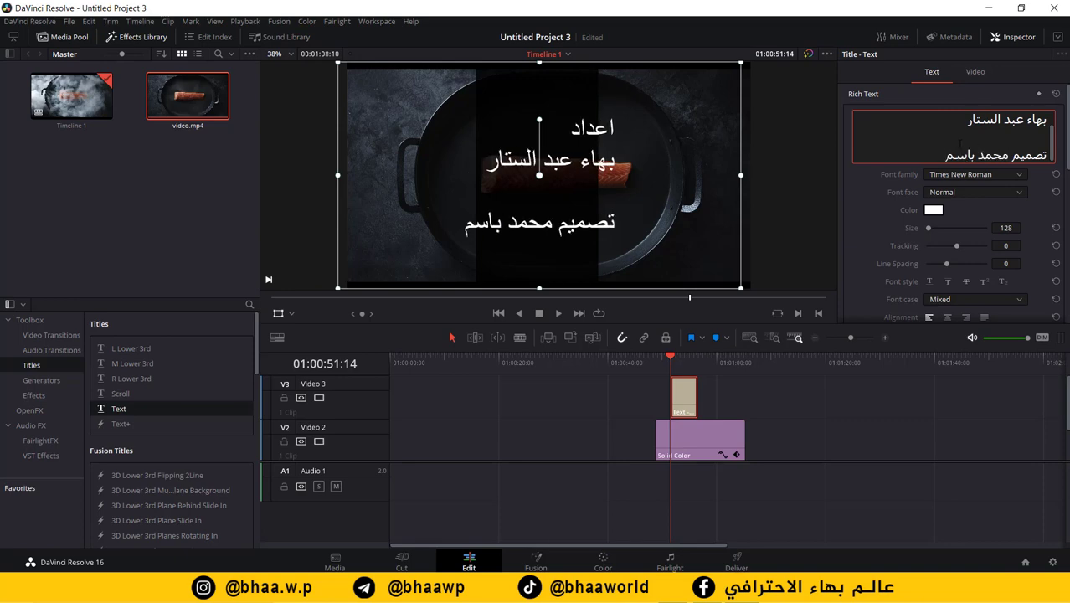
pyautogui.press('Return')
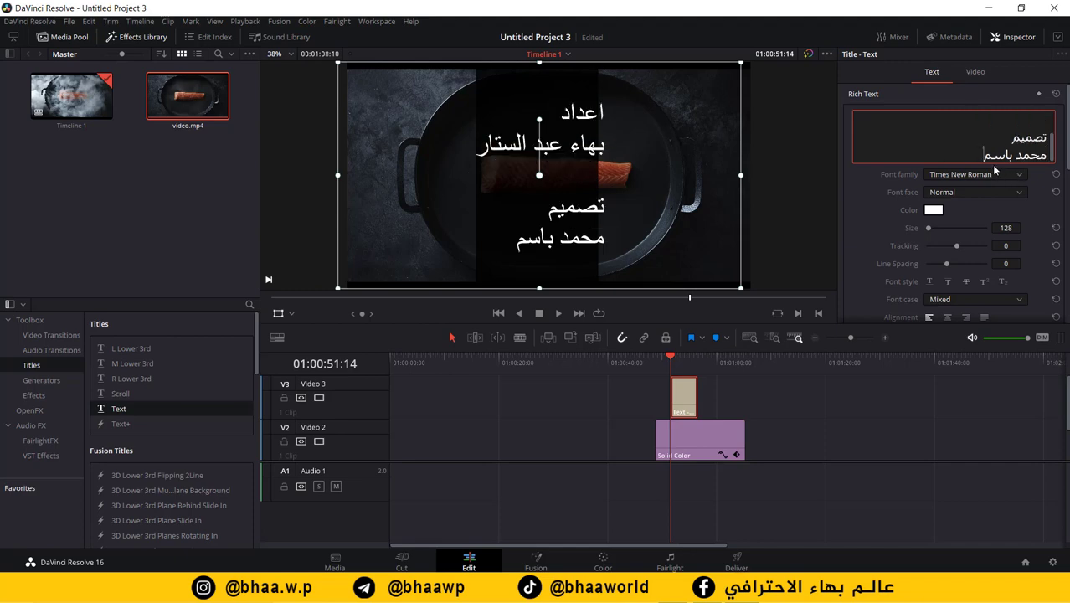
pyautogui.press('Return')
pyautogui.press('Return')
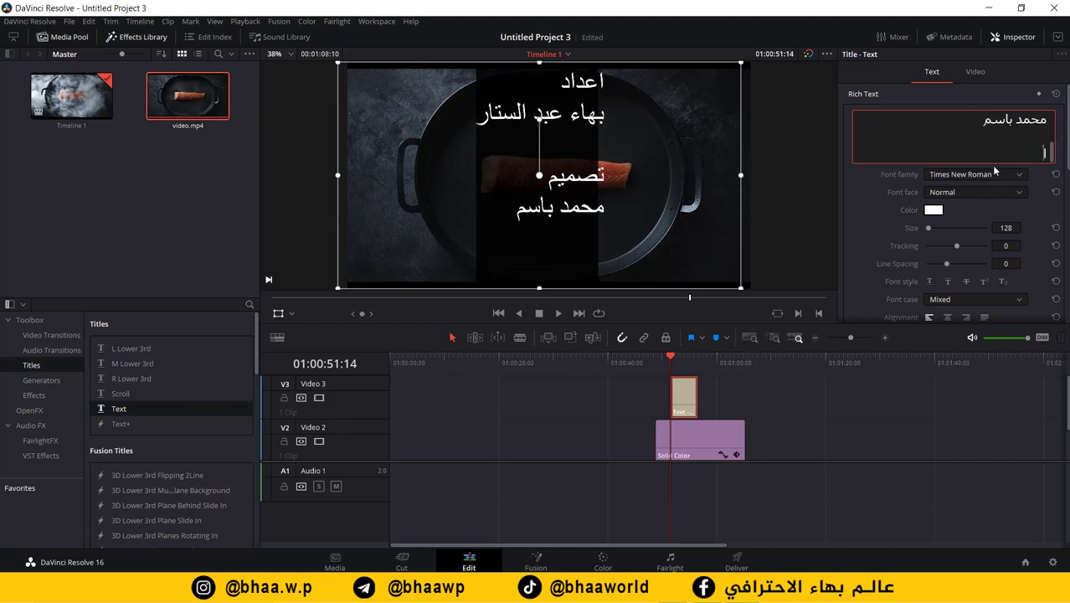
pyautogui.write('اخراج')
pyautogui.press('Return')
pyautogui.write('كمال')
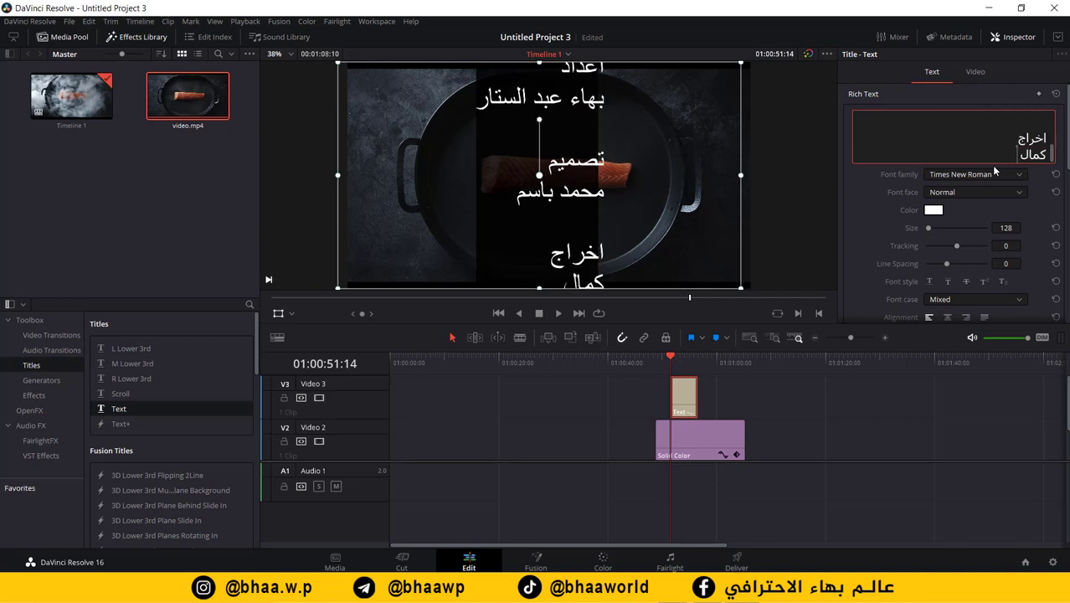
pyautogui.write(' سمير')
# Set the credits text size to 80 and centre-align the lines.
pyautogui.moveTo(953, 144); pyautogui.dragTo(1003, 127)
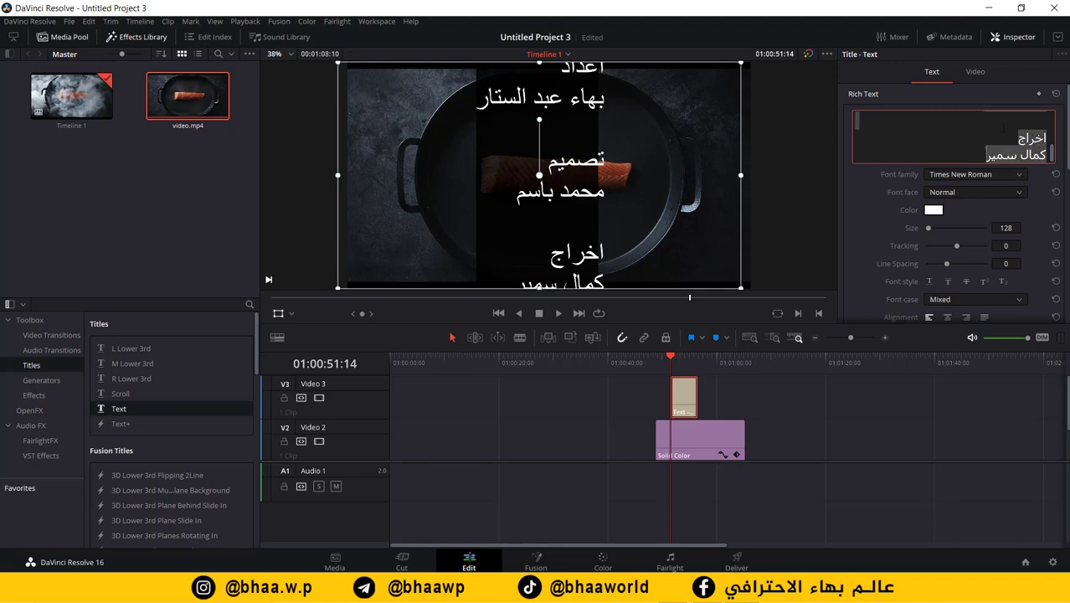
pyautogui.click(1007, 228)
pyautogui.write('80')
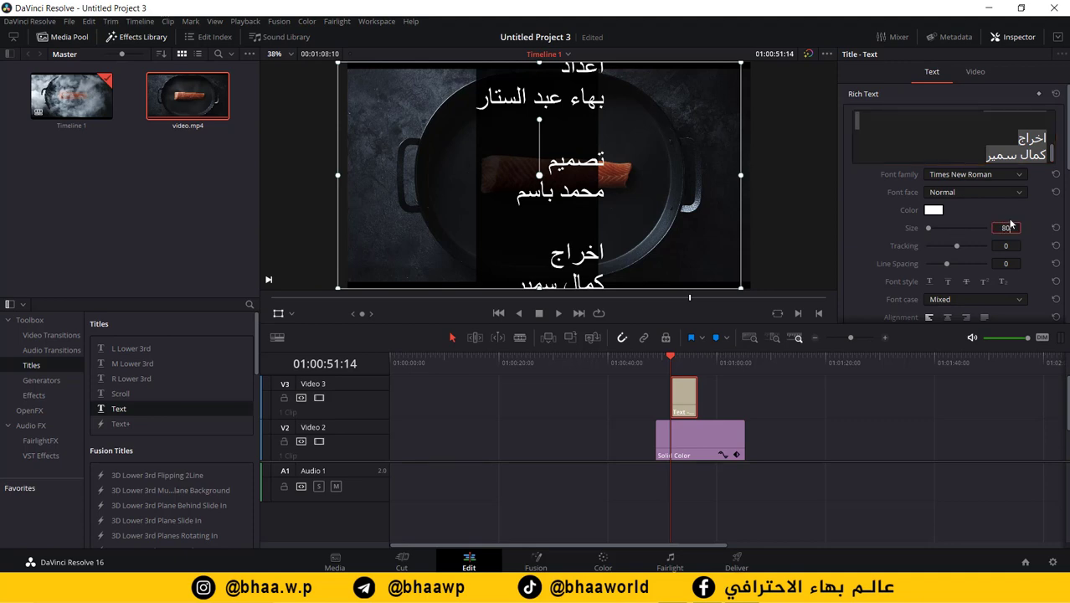
pyautogui.press('Return')
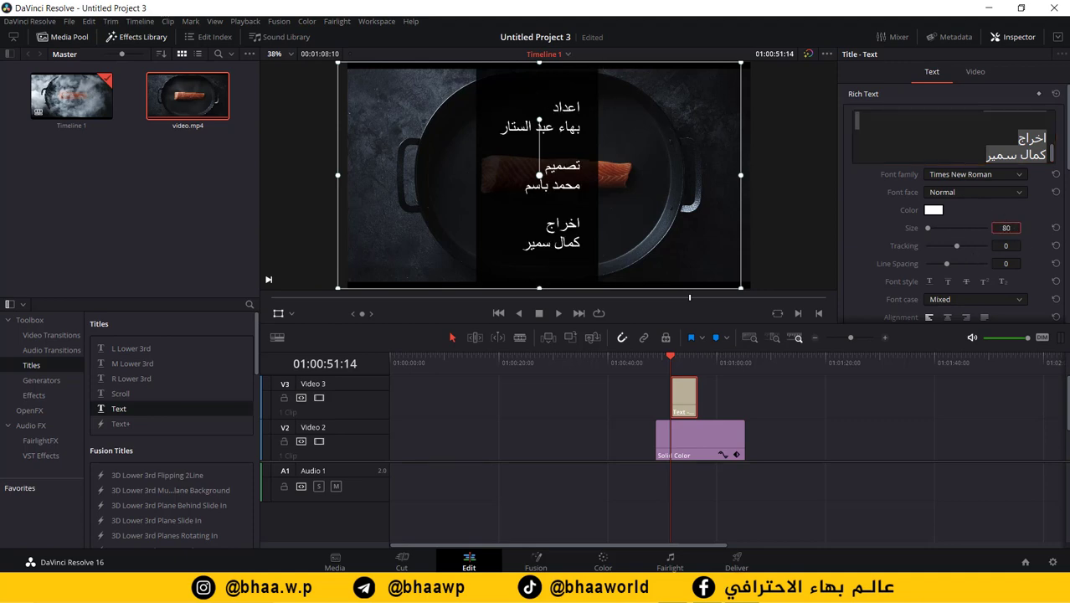
pyautogui.click(946, 317)
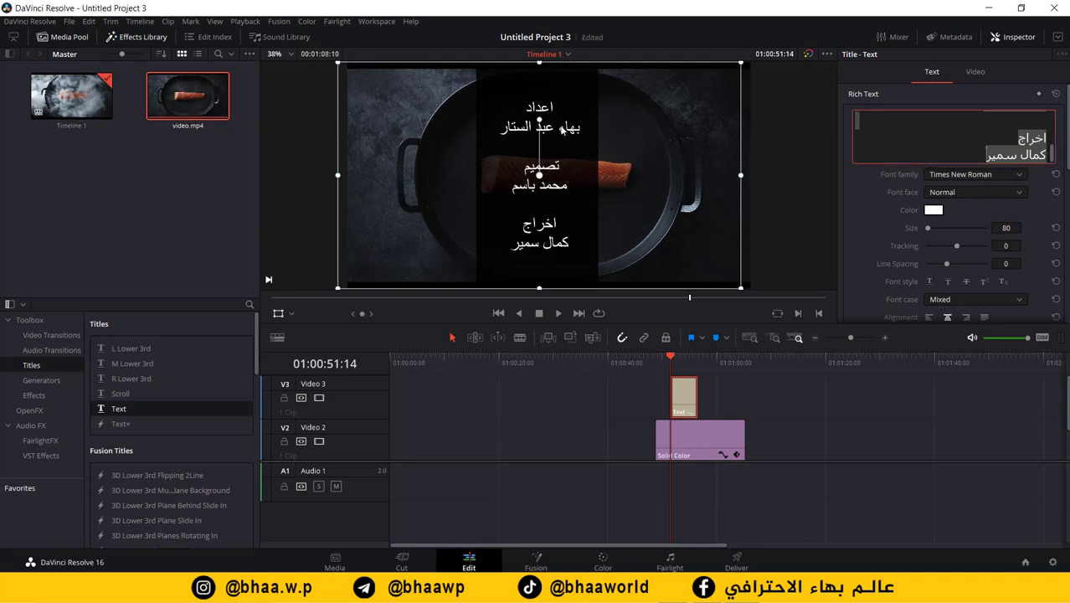
pyautogui.click(562, 130)
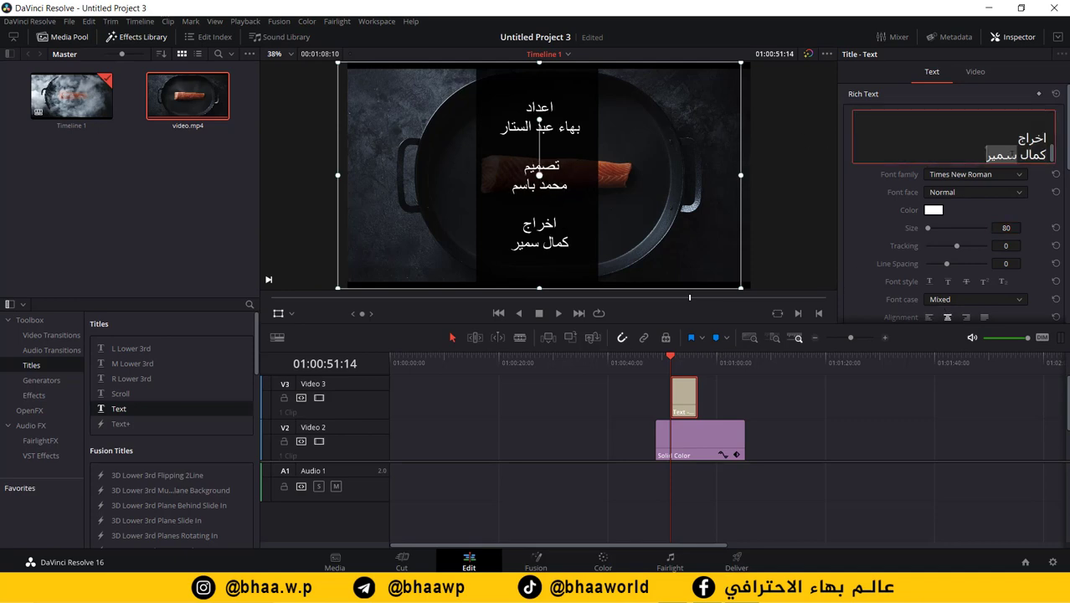
pyautogui.click(933, 211)
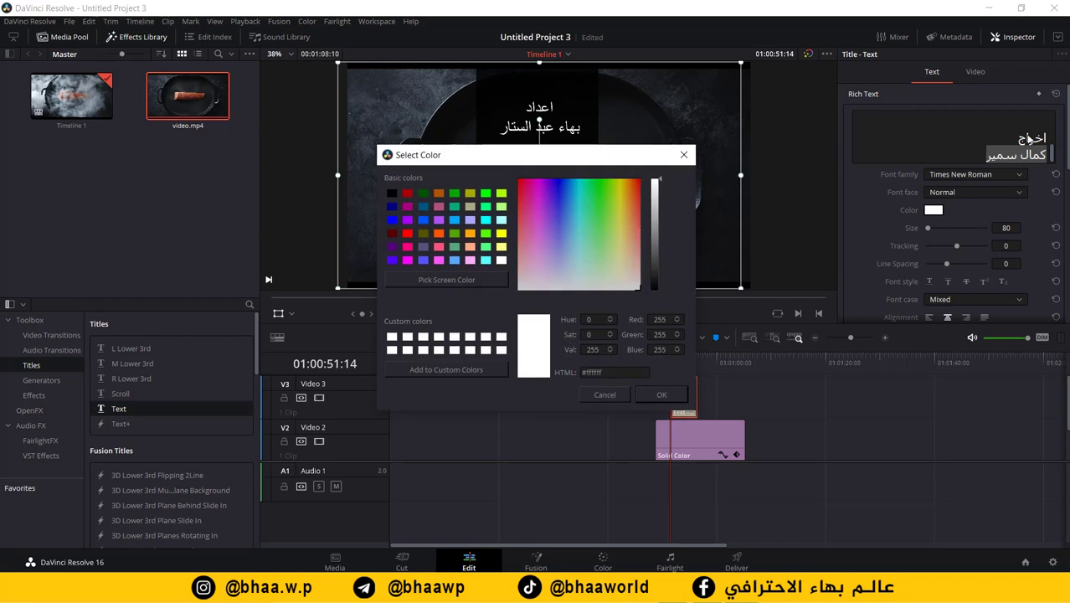
# Colour the heading اخراج orange (#ffaa00).
pyautogui.click(684, 154)
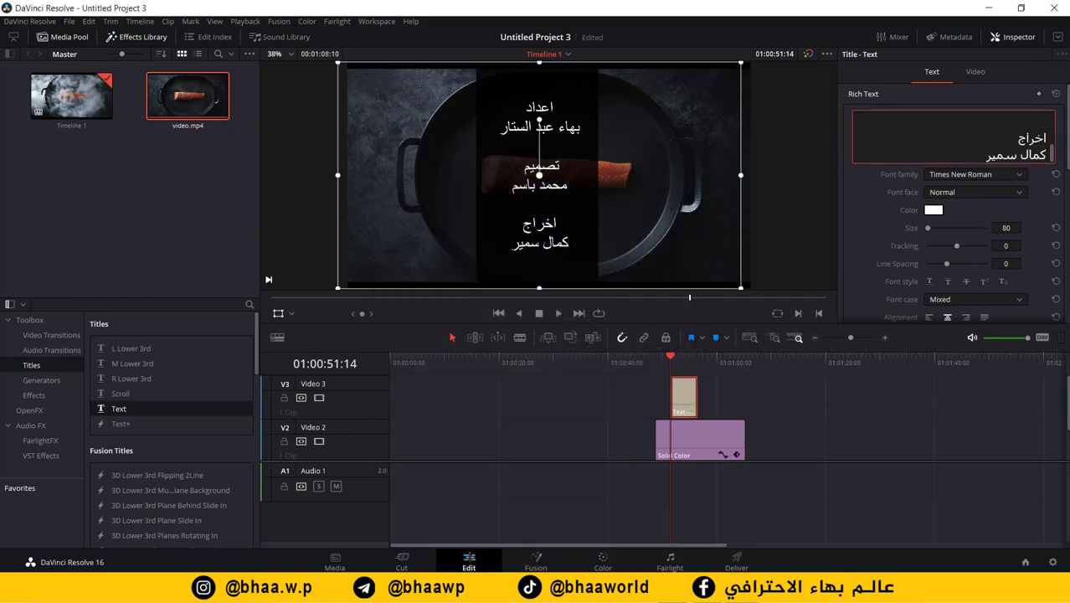
pyautogui.doubleClick(1031, 137)
pyautogui.click(933, 211)
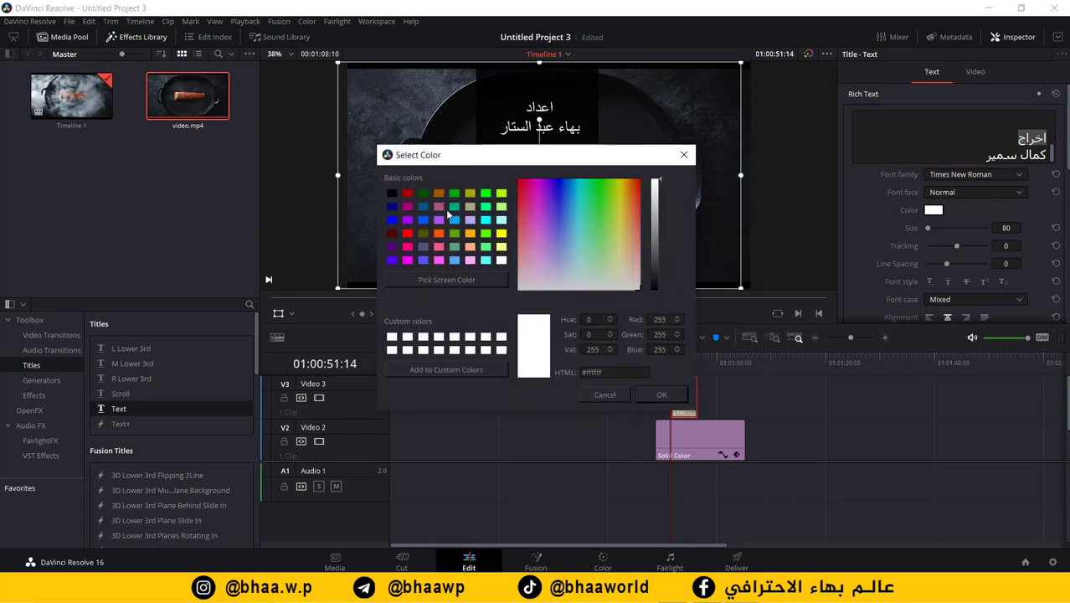
pyautogui.click(469, 232)
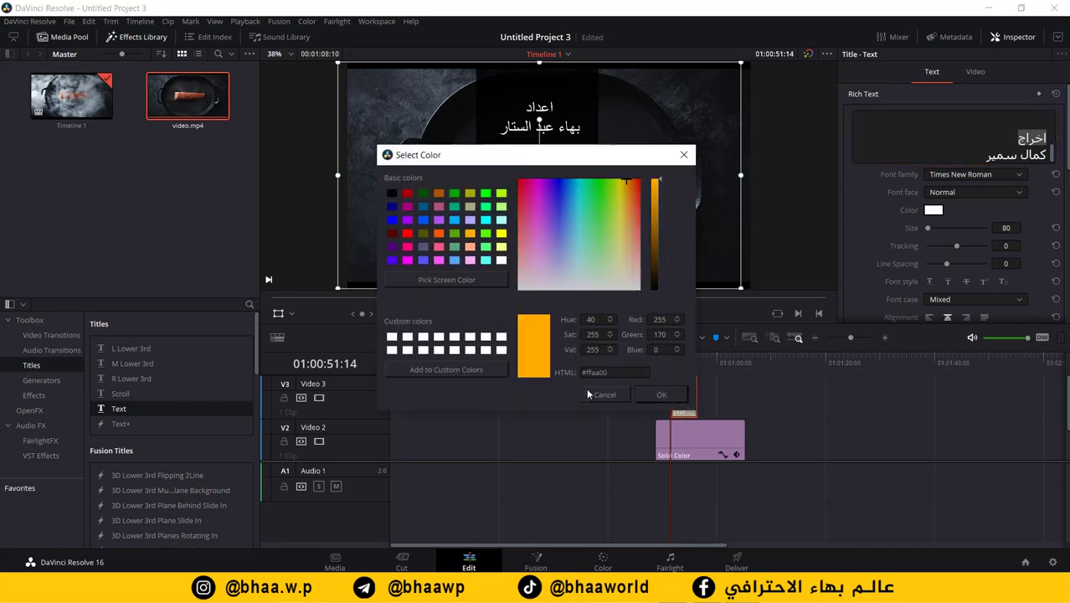
pyautogui.click(661, 394)
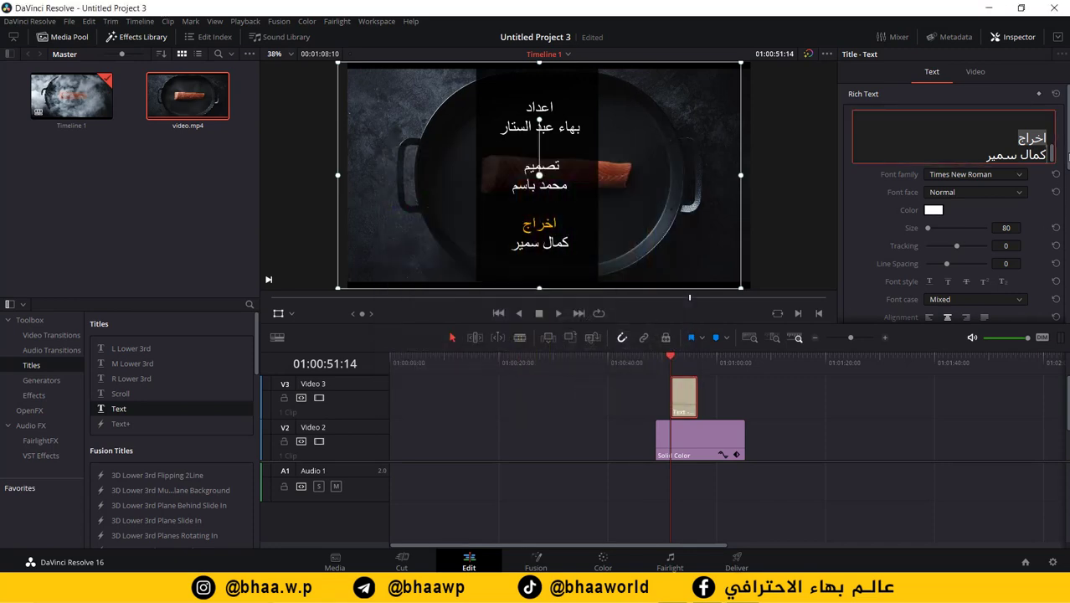
pyautogui.moveTo(1053, 155); pyautogui.dragTo(1054, 142)
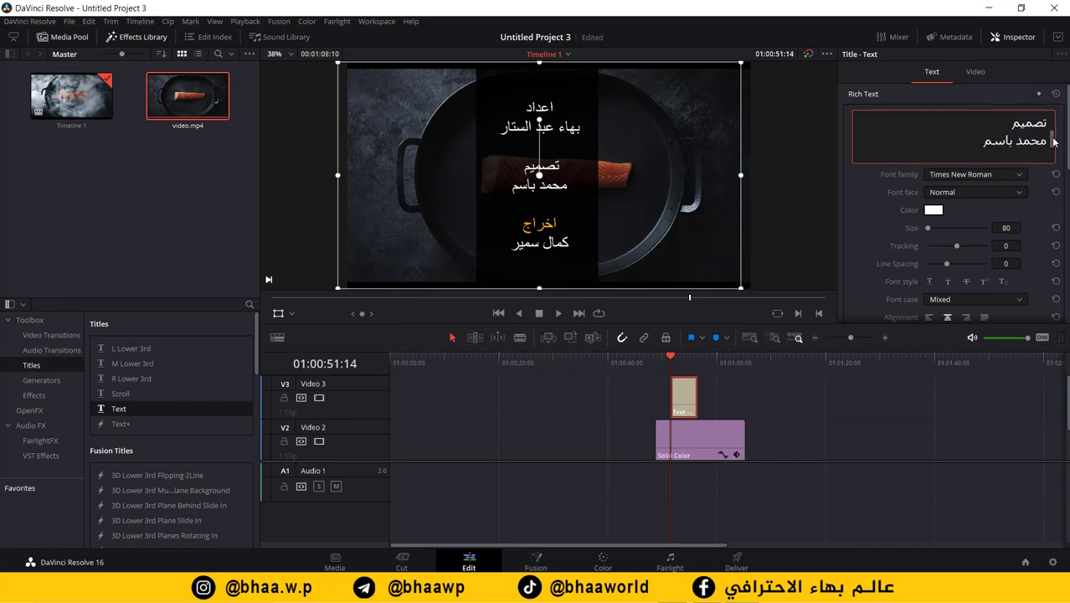
# Colour the heading تصميم orange to match.
pyautogui.doubleClick(1028, 123)
pyautogui.click(932, 210)
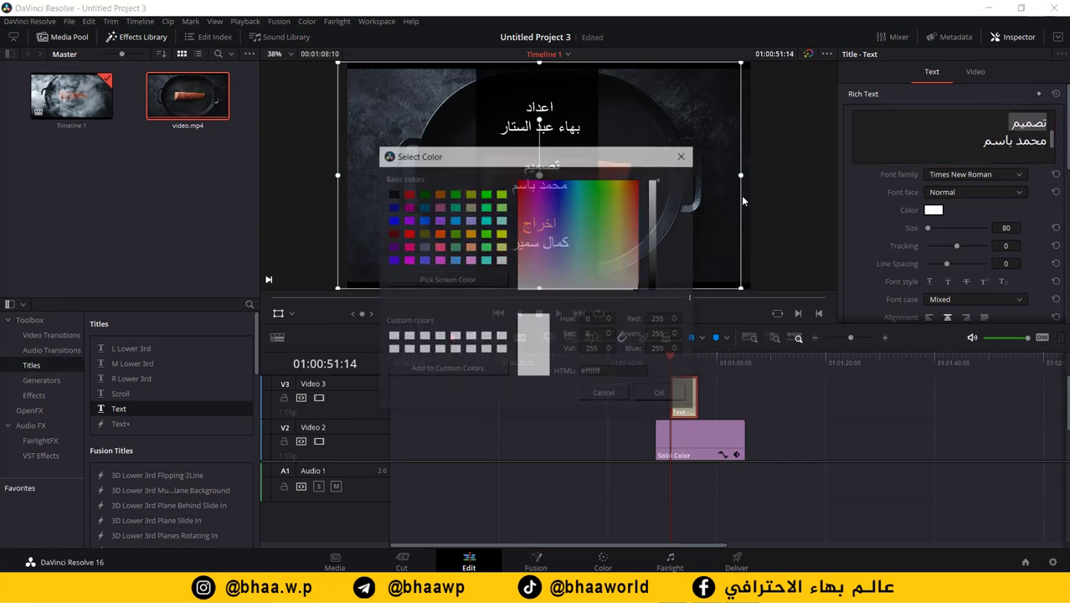
pyautogui.click(469, 233)
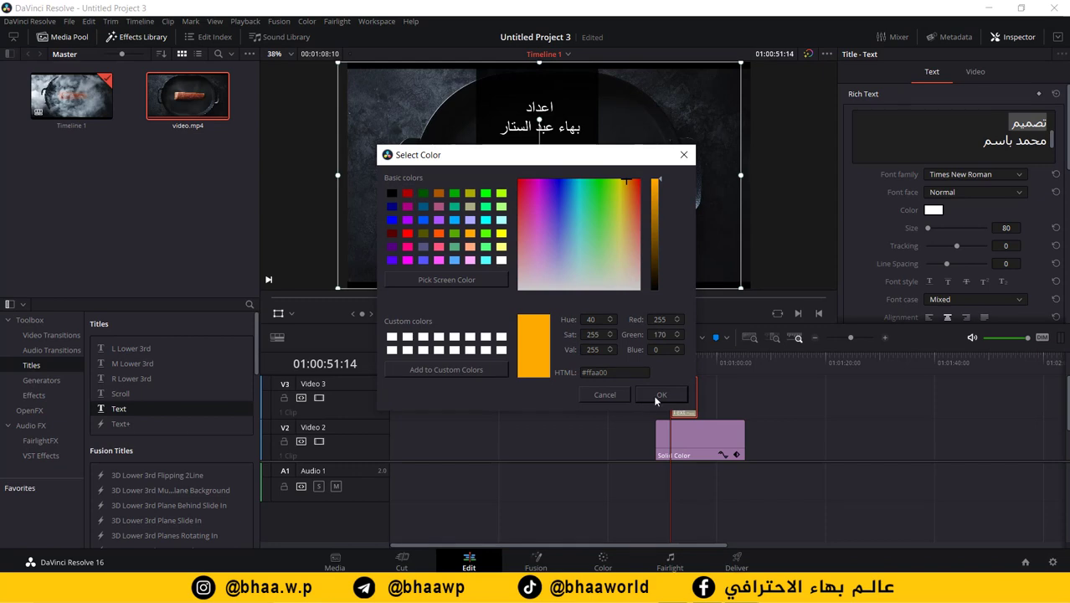
pyautogui.click(655, 397)
pyautogui.moveTo(1053, 144); pyautogui.dragTo(1056, 117)
# Colour the heading اعداد orange as well.
pyautogui.doubleClick(1031, 121)
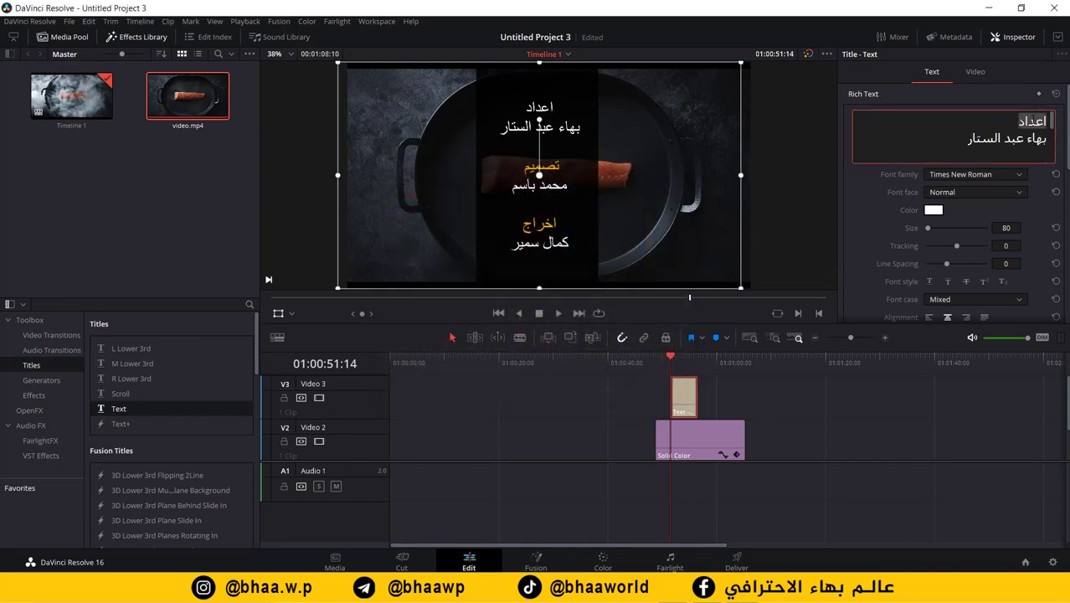
pyautogui.click(933, 210)
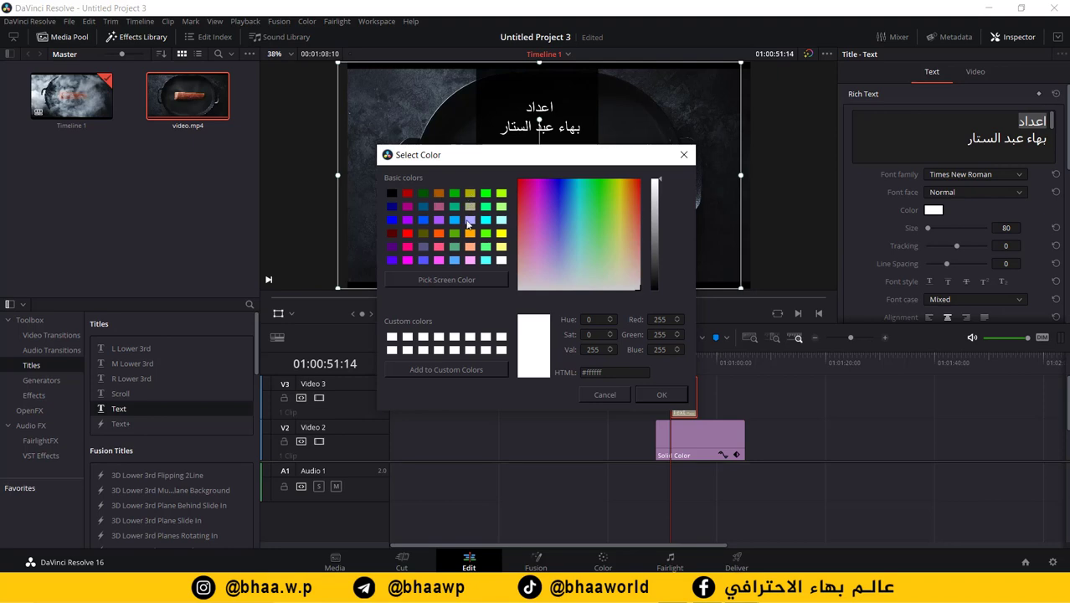
pyautogui.click(469, 235)
pyautogui.click(657, 395)
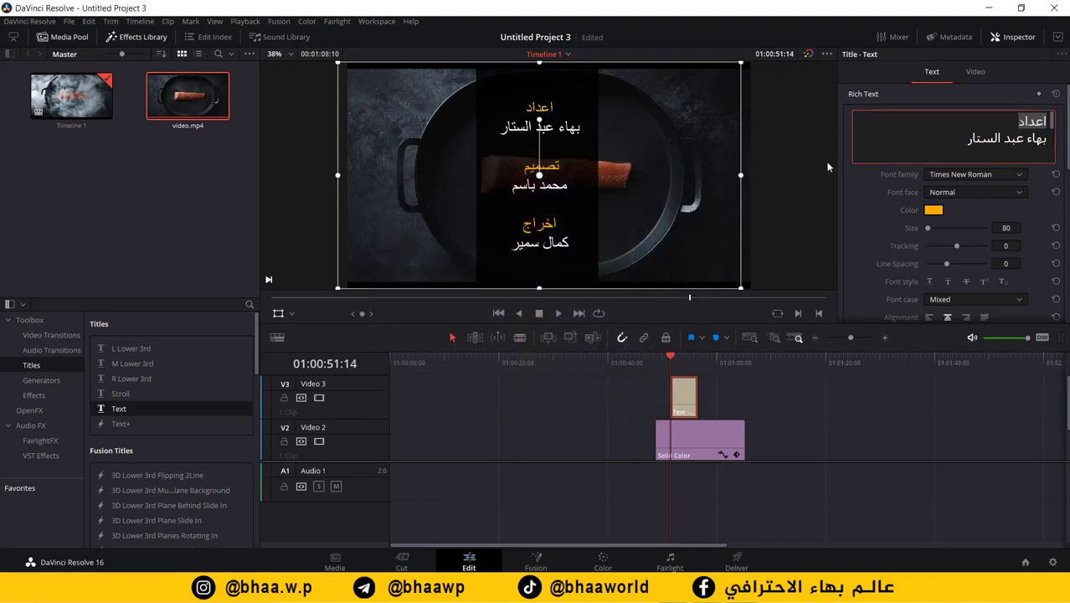
pyautogui.moveTo(1066, 161)
pyautogui.mouseDown()
pyautogui.moveTo(1052, 316)
pyautogui.moveTo(1063, 145)
pyautogui.moveTo(1060, 200)
pyautogui.mouseUp()
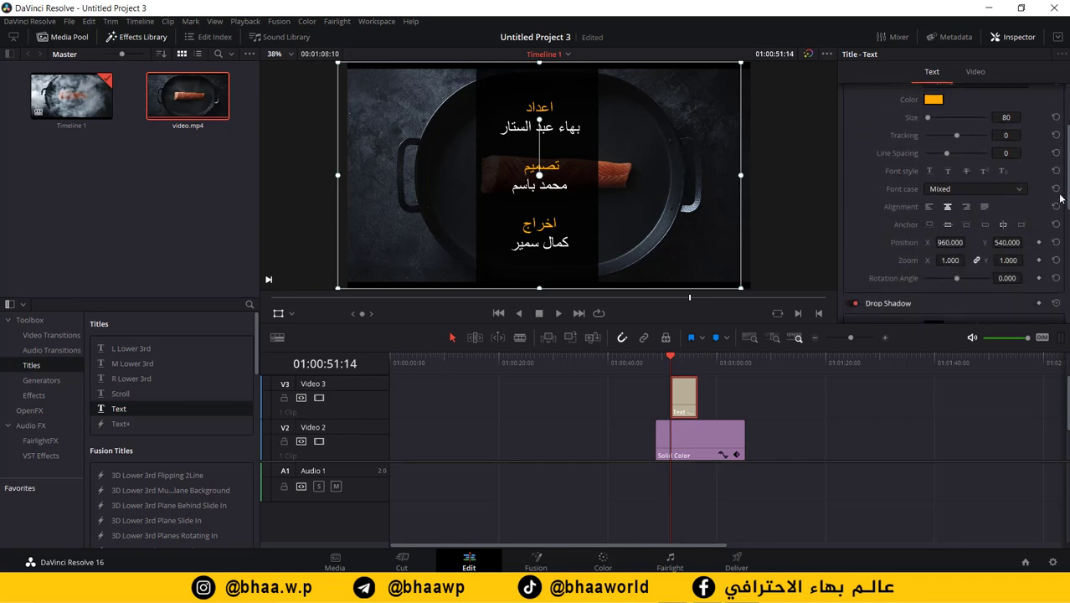
# Keyframe the credits below the frame at position 960, -352 and lengthen the Text clip.
pyautogui.moveTo(1007, 243); pyautogui.dragTo(949, 244)
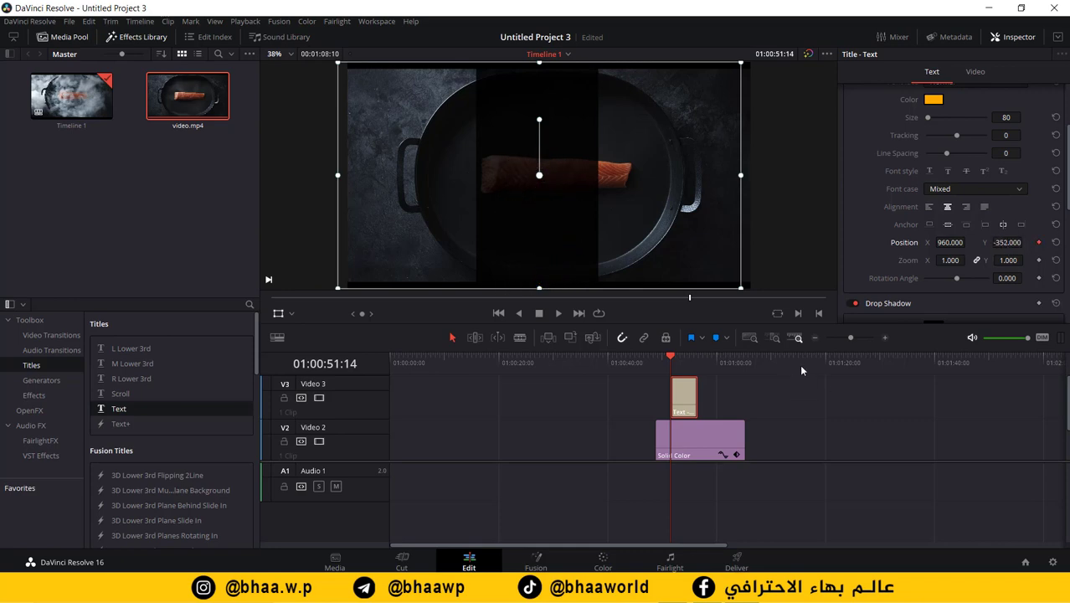
pyautogui.moveTo(676, 360); pyautogui.dragTo(710, 385)
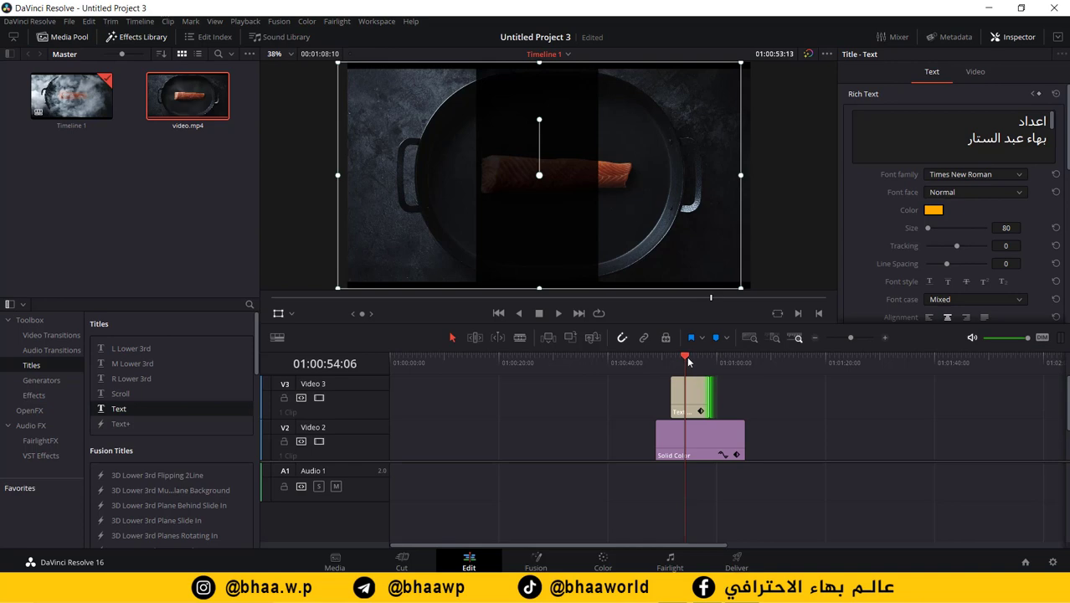
# Add a later position keyframe at 960, 1482 so the credits scroll upward, then preview it.
pyautogui.click(699, 361)
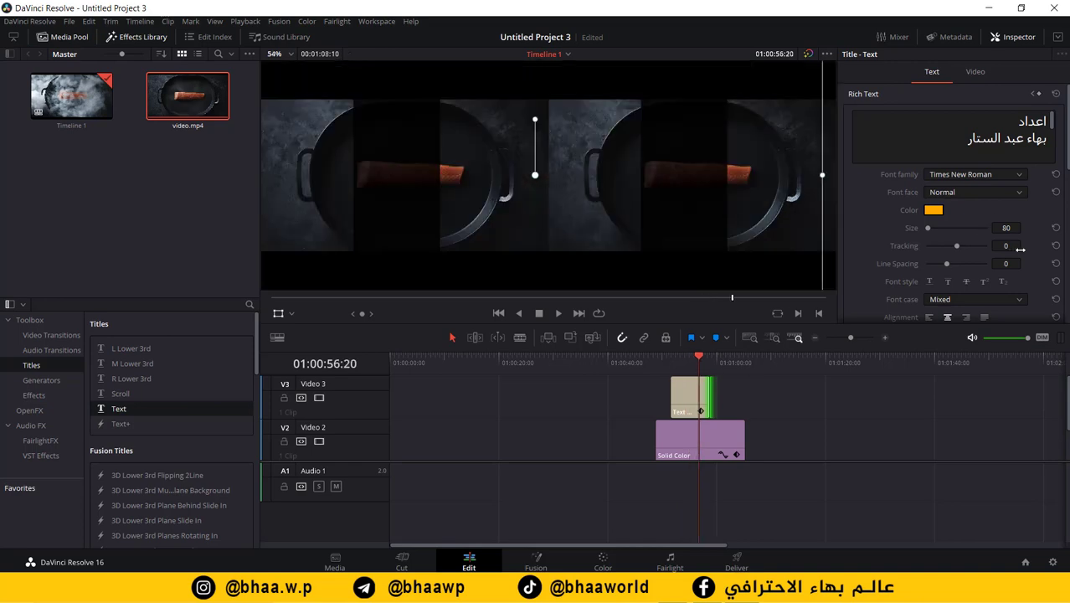
pyautogui.hotkey('shift', 'z')
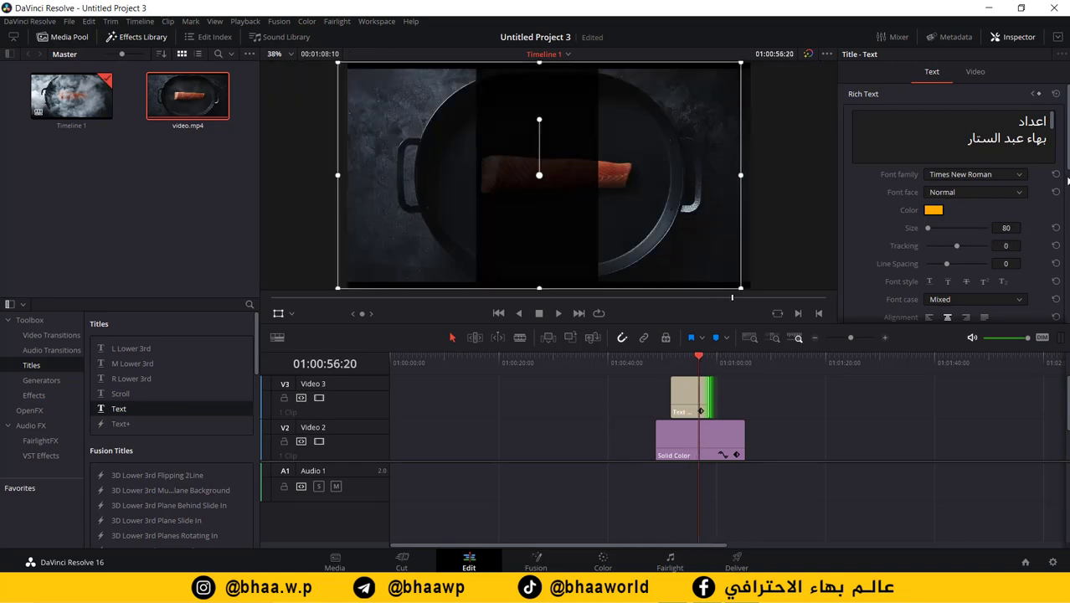
pyautogui.scroll(-3, 952, 202)
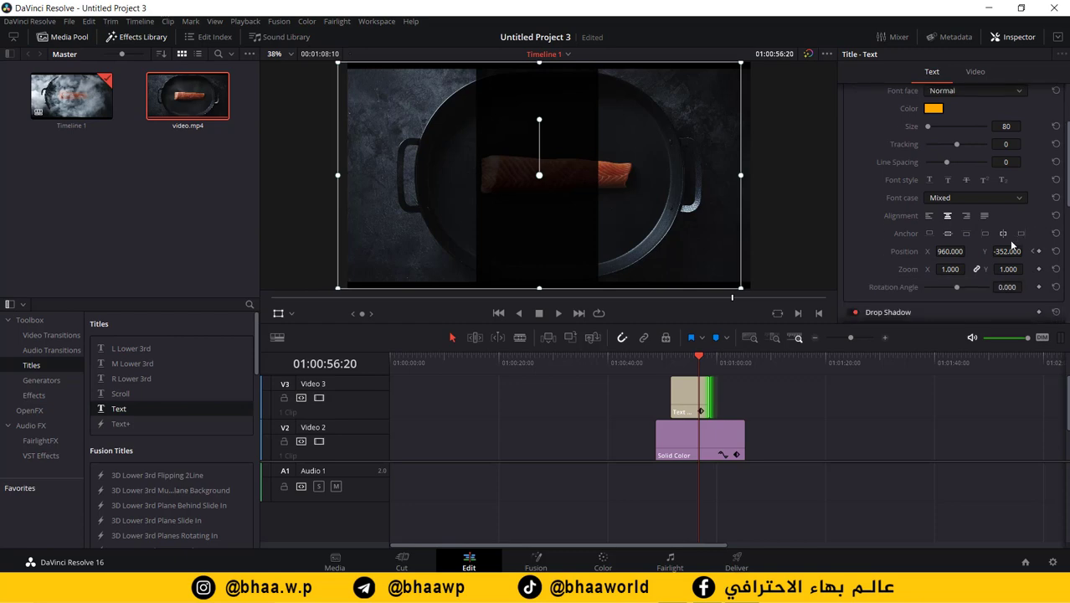
pyautogui.moveTo(1003, 251); pyautogui.dragTo(1025, 251)
pyautogui.moveTo(695, 358); pyautogui.dragTo(661, 356)
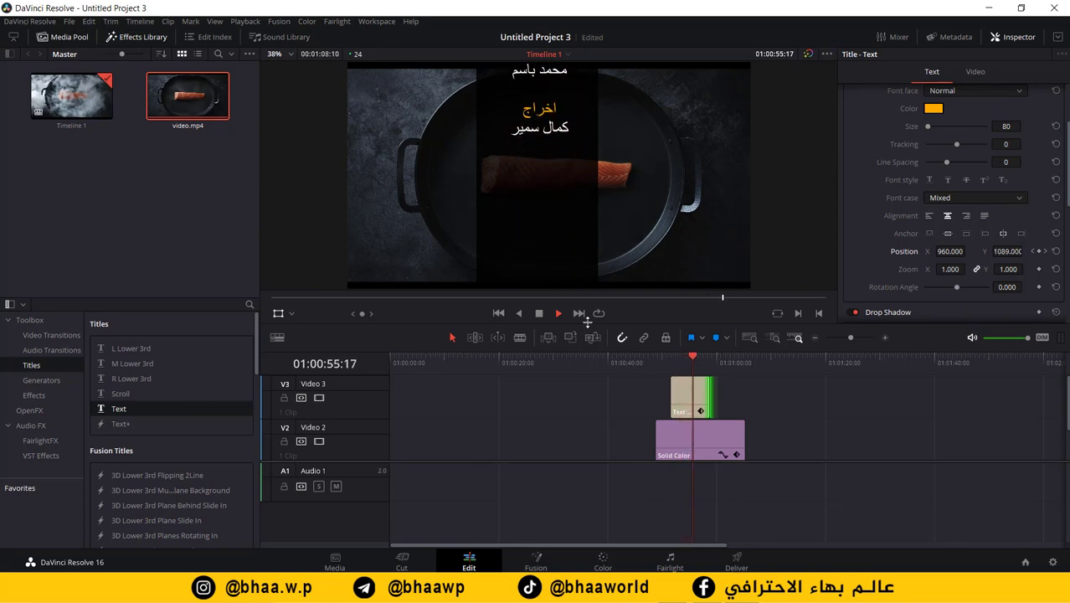
pyautogui.press('space')
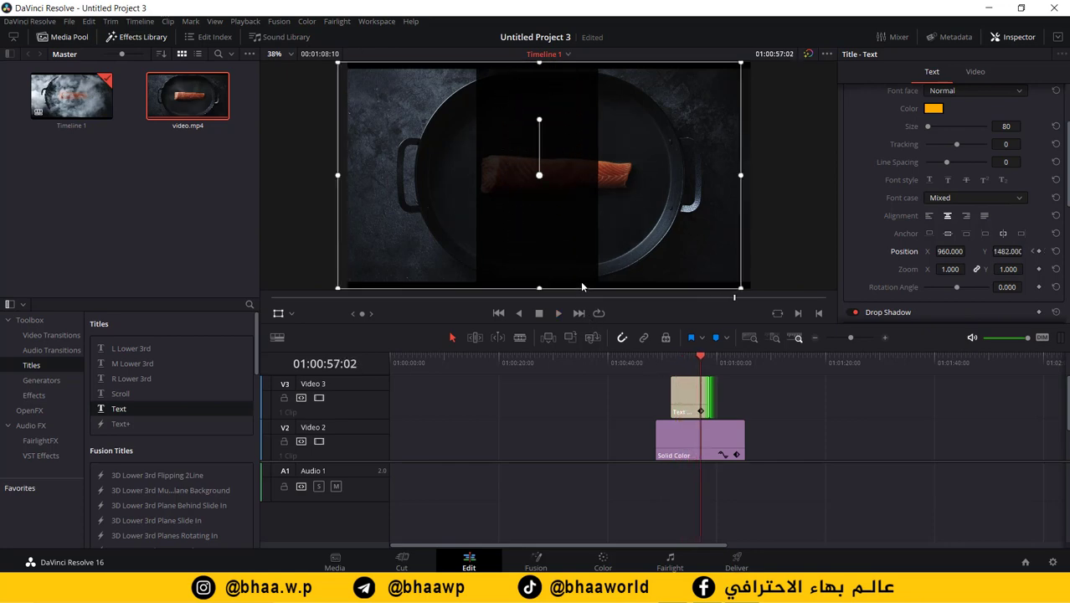